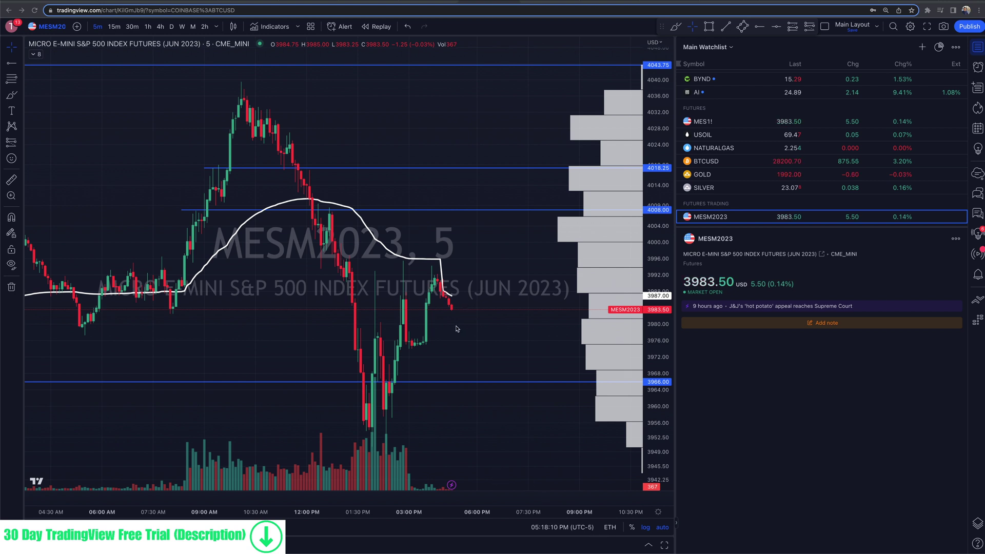
Expand the bottom area of the MESM2023 chart and show the Trading Panel.
click(650, 546)
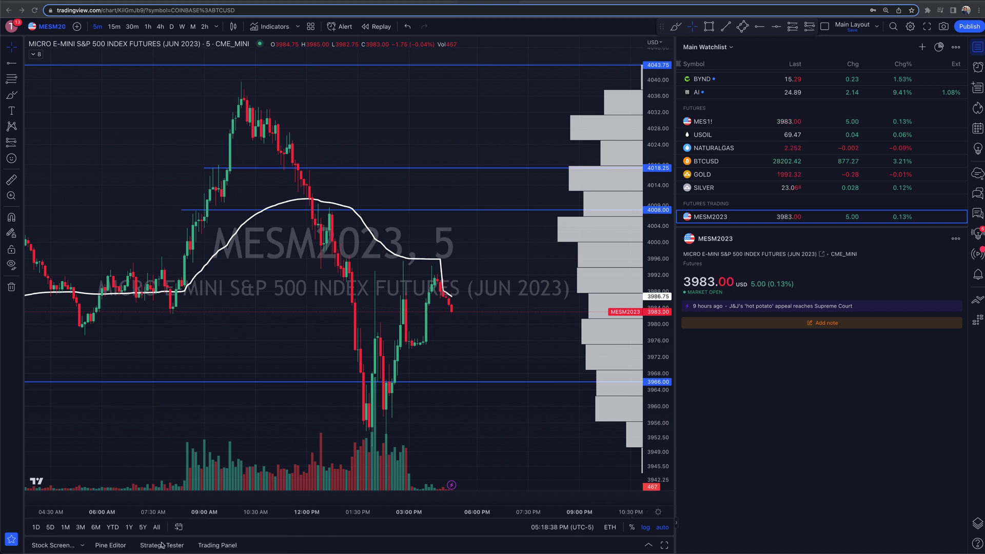
click(219, 546)
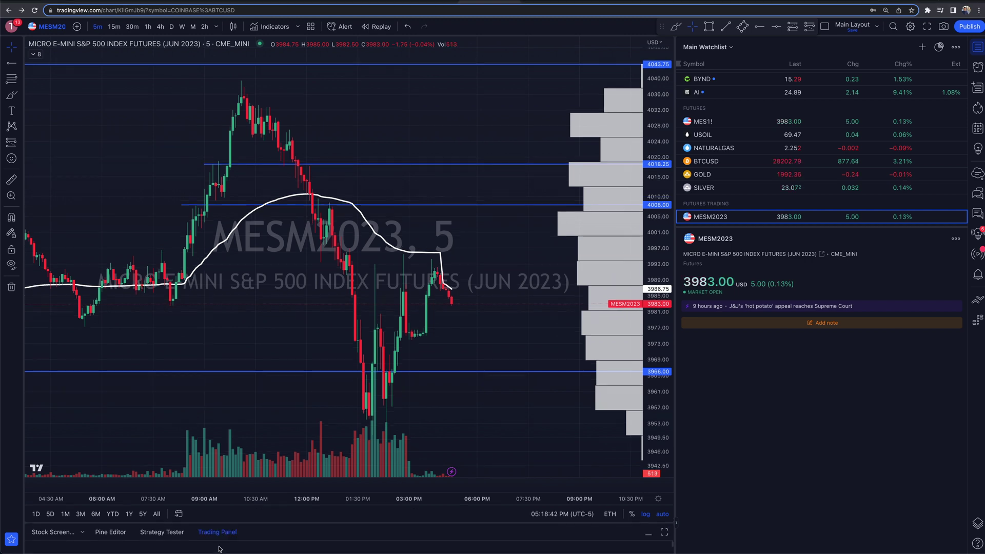
Maximize the Trading Panel, browse the full broker list, and connect Tradovate.
click(664, 535)
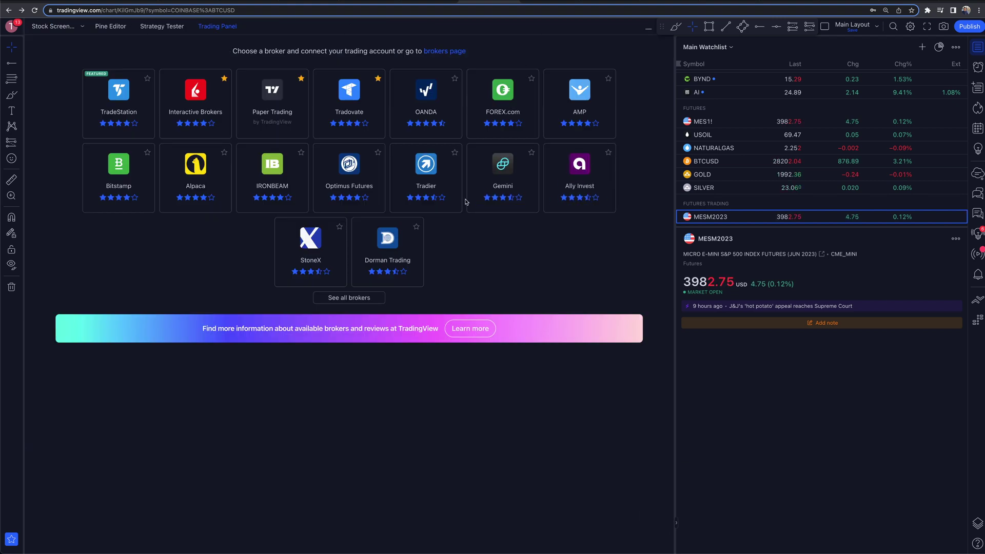
mouse_move(109, 108)
click(362, 303)
scroll(363, 303, down, 3)
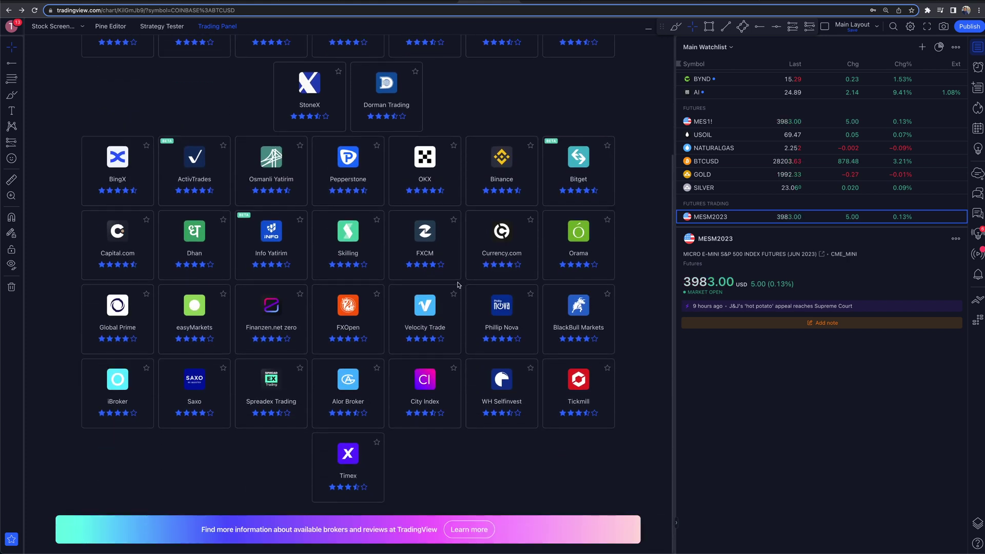
mouse_move(426, 299)
scroll(436, 299, up, 4)
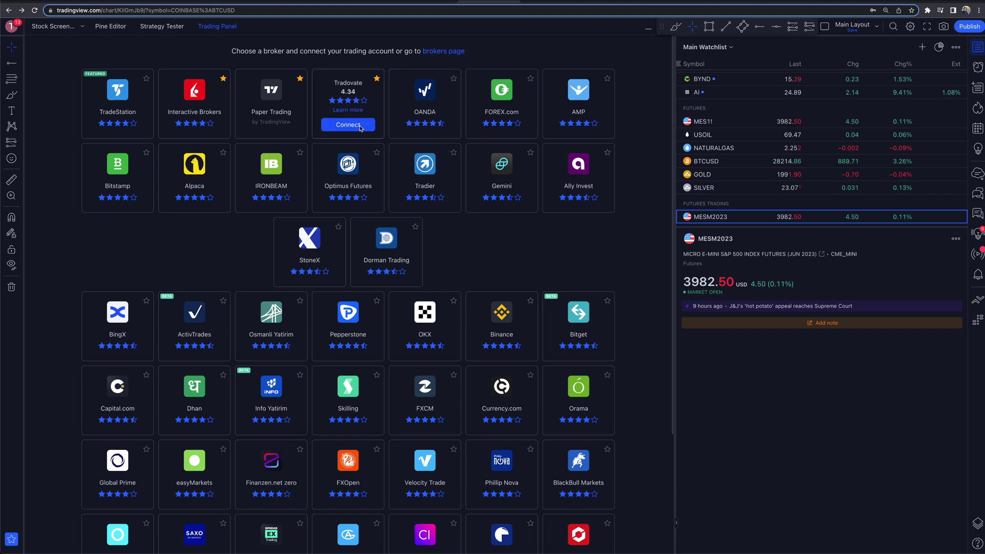
click(359, 125)
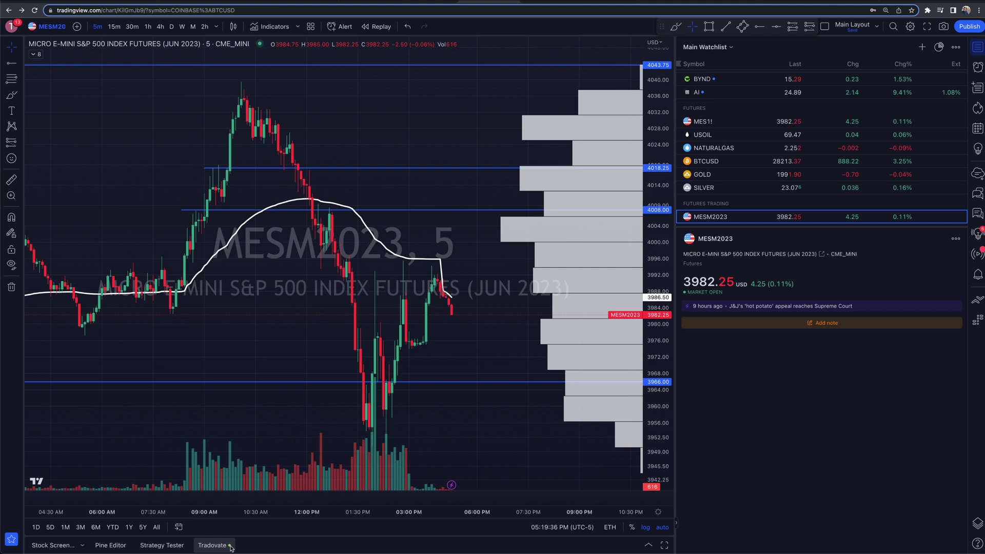
mouse_move(230, 548)
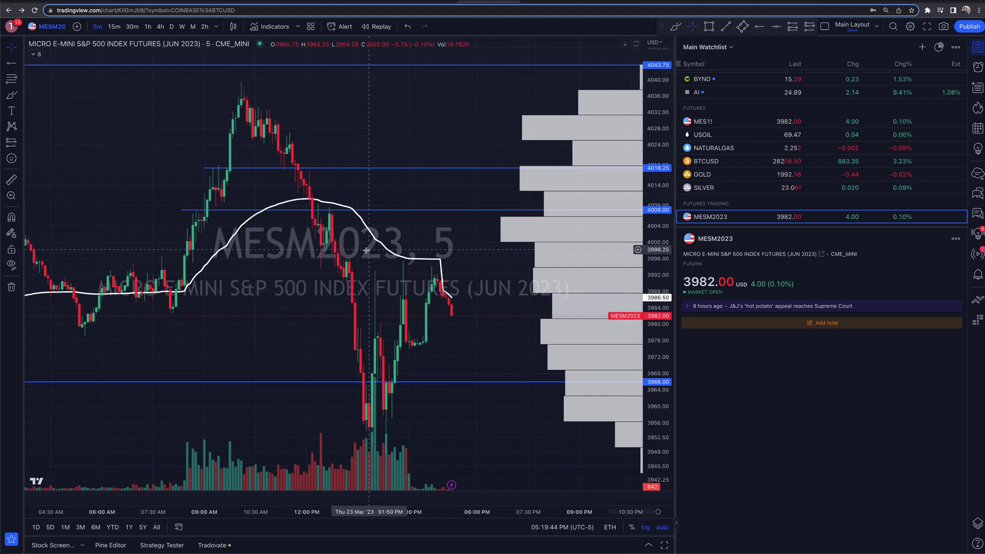
scroll(441, 363, right, 3)
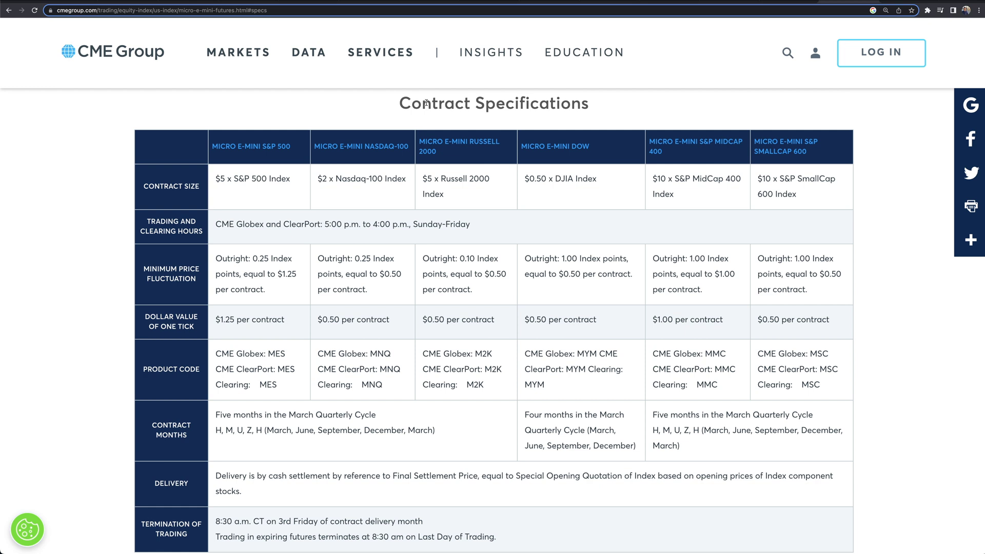
Scroll the CME Contract Specifications table, selecting the MMC and MYM product codes.
scroll(427, 120, up, 1)
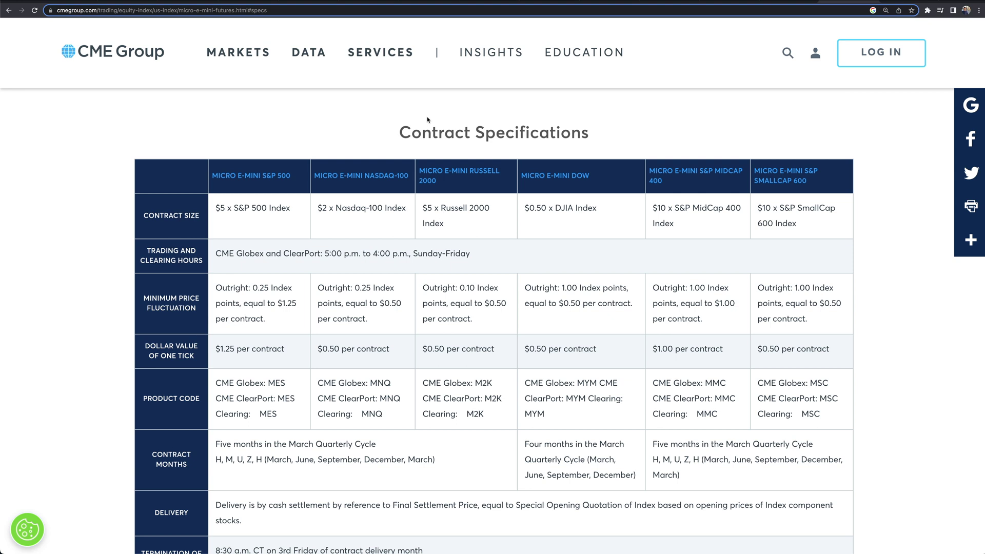
scroll(427, 120, down, 1)
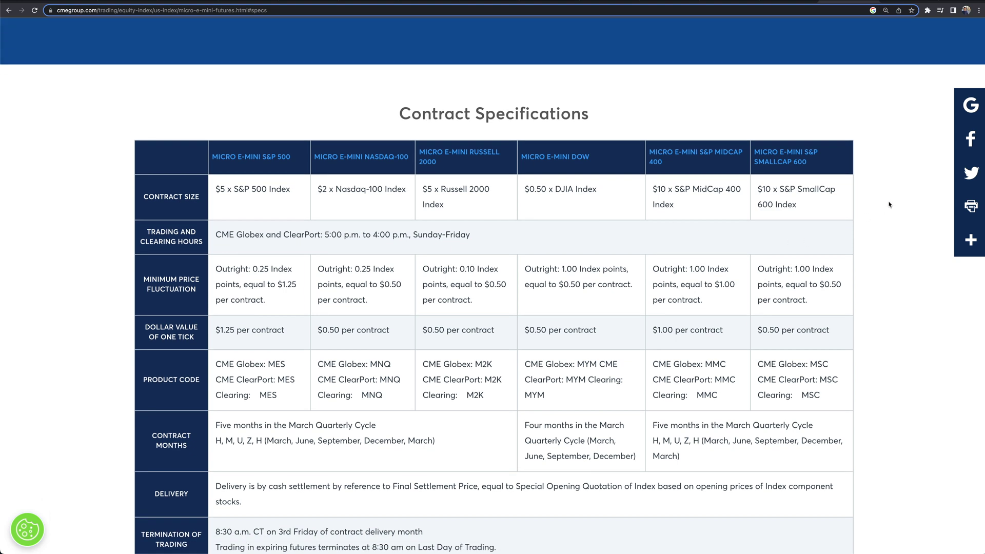
scroll(892, 202, down, 1)
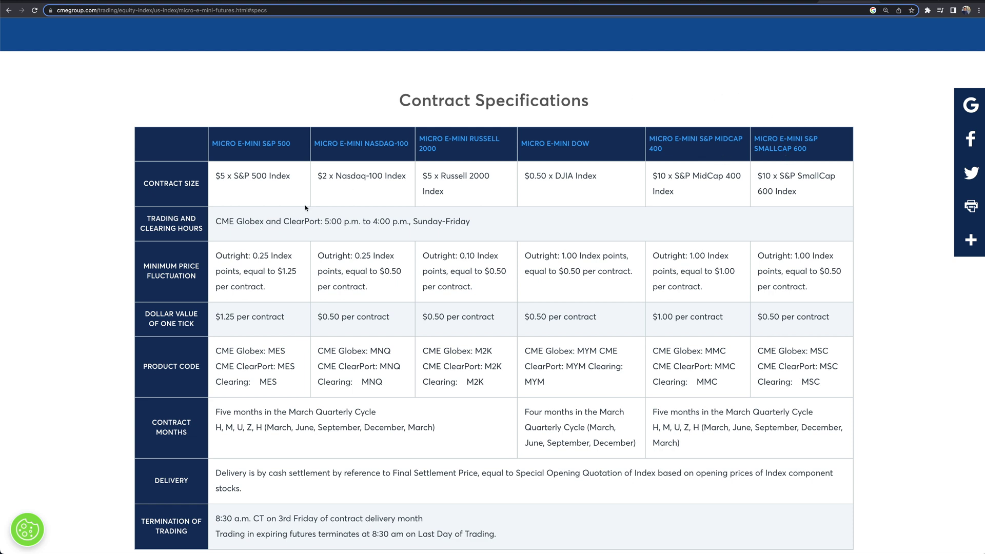
double_click(715, 350)
scroll(718, 351, down, 1)
drag(578, 351, 625, 351)
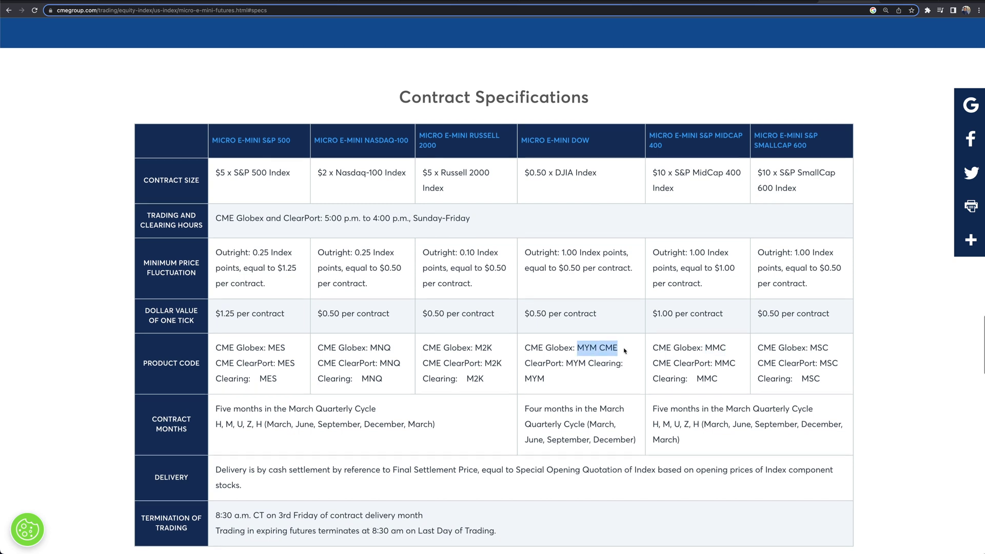
scroll(625, 351, down, 1)
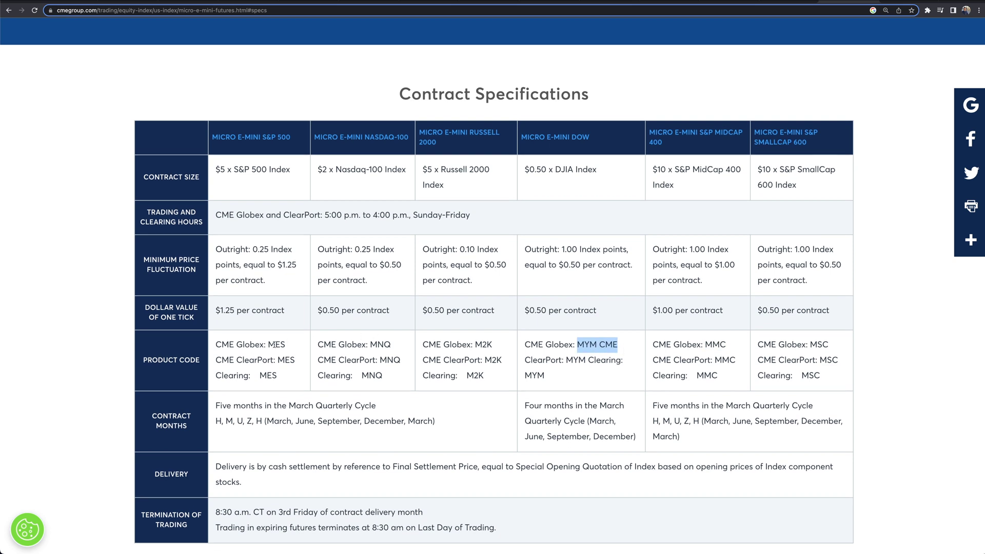
click(218, 344)
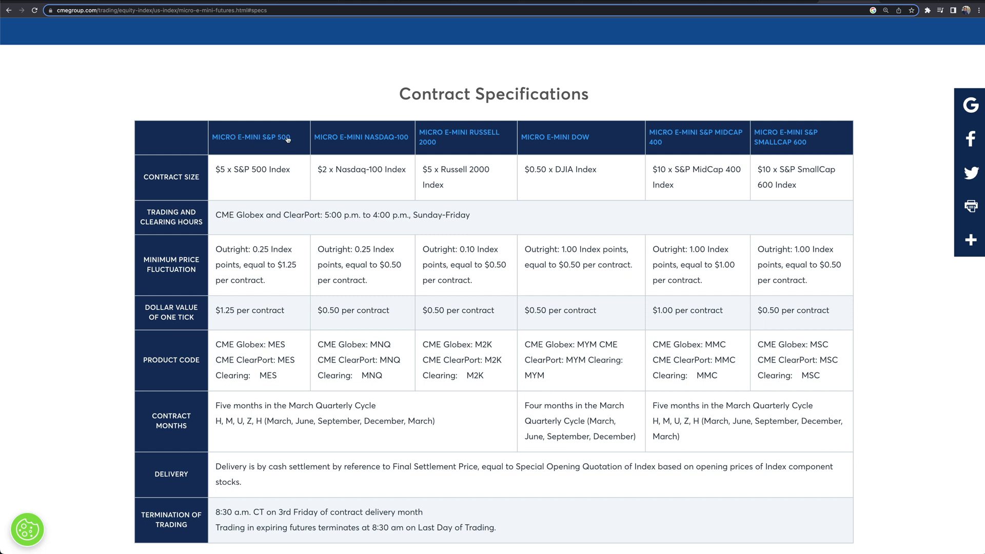
Select the MES product code for S&P 500 and return to TradingView.
scroll(268, 345, down, 2)
double_click(277, 344)
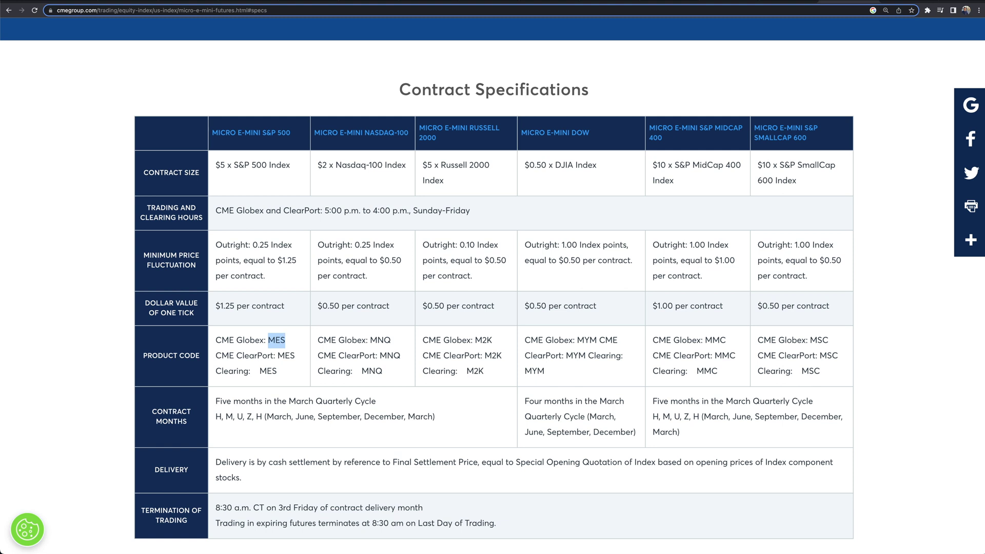
key(ctrl+Tab)
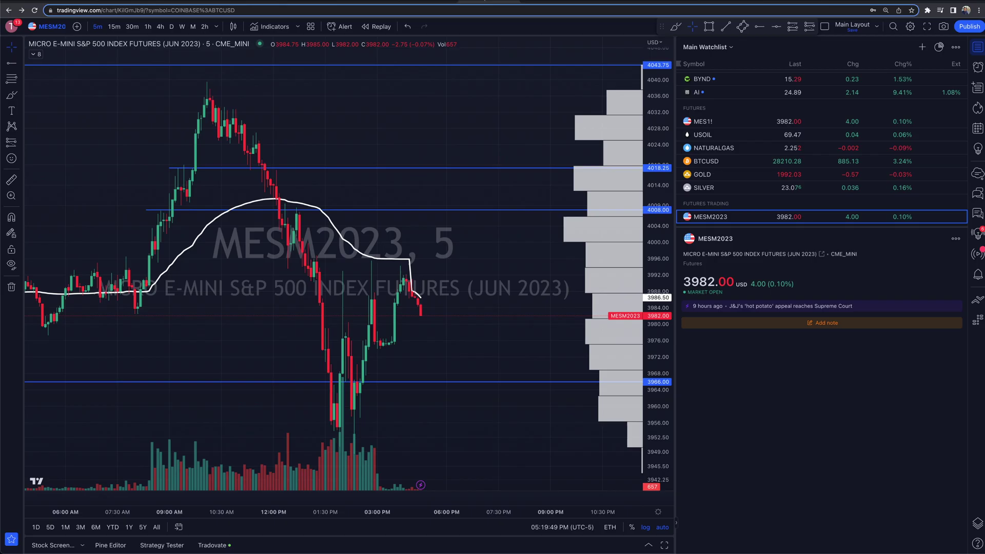
Search 'MES' in Symbol Search, list its futures contract months, then go to the CME tab.
click(51, 26)
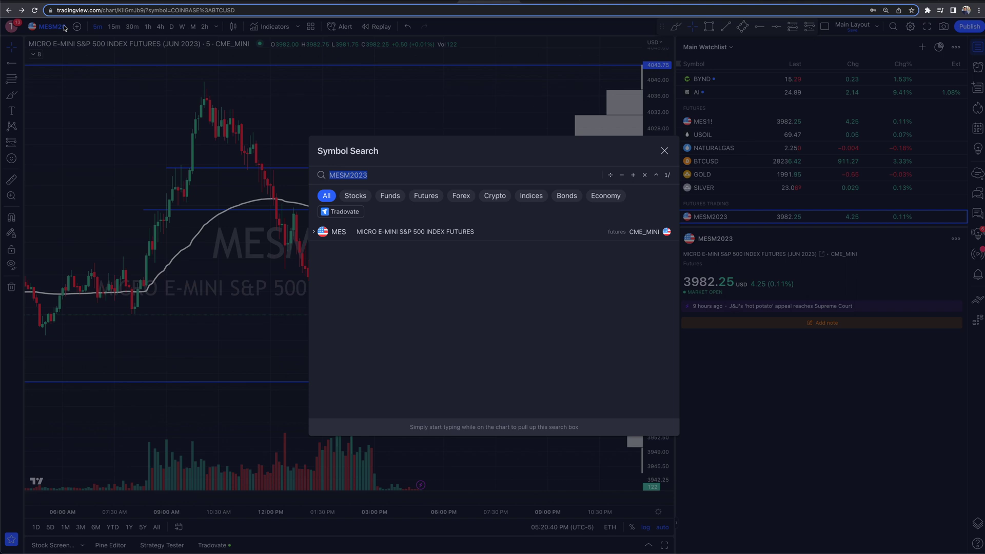
text(MES)
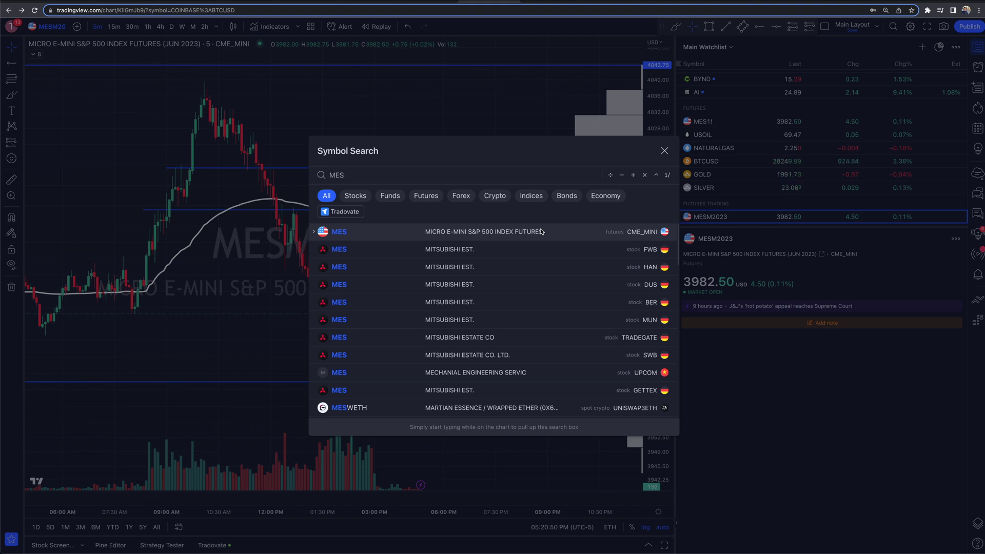
click(312, 234)
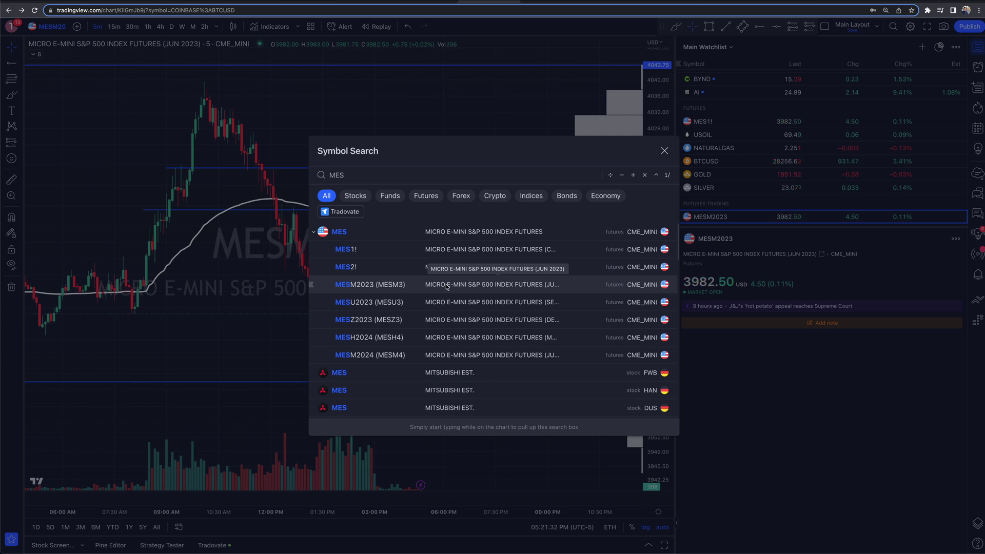
click(839, 3)
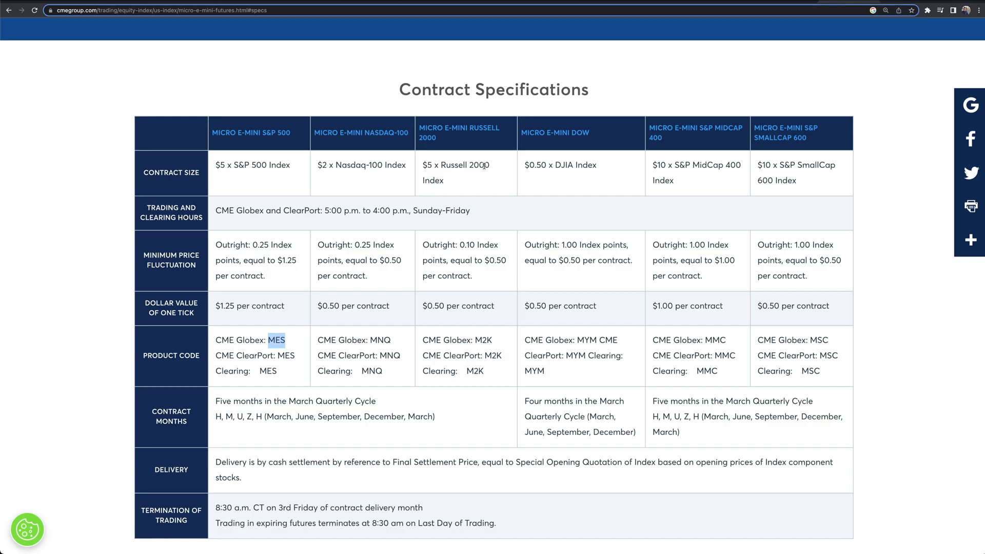
Highlight the contract-month cycle and the $1.25 per contract tick value, then return to TradingView.
click(218, 399)
drag(275, 415, 447, 421)
click(311, 413)
drag(353, 402, 250, 402)
click(403, 436)
drag(289, 307, 215, 307)
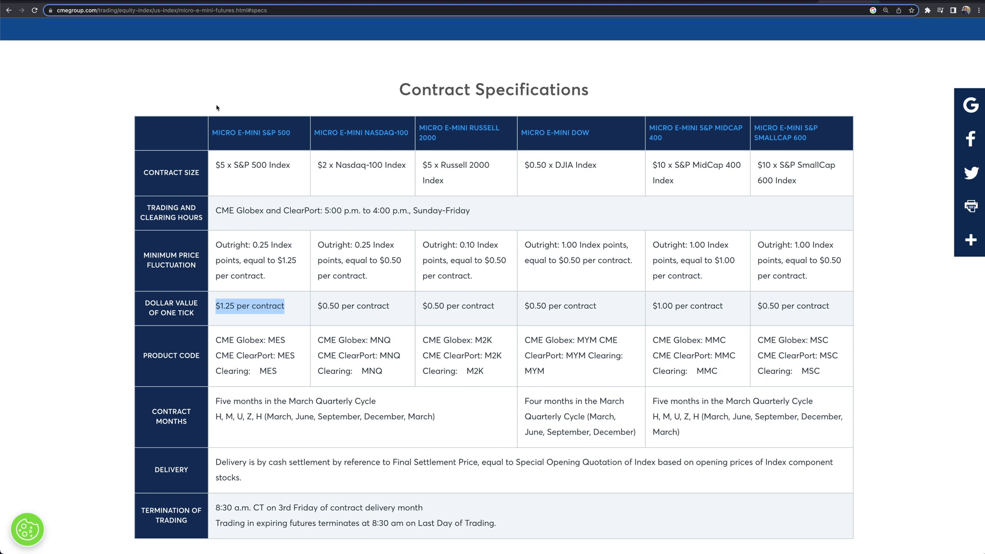
drag(236, 306, 206, 307)
triple_click(275, 307)
click(484, 6)
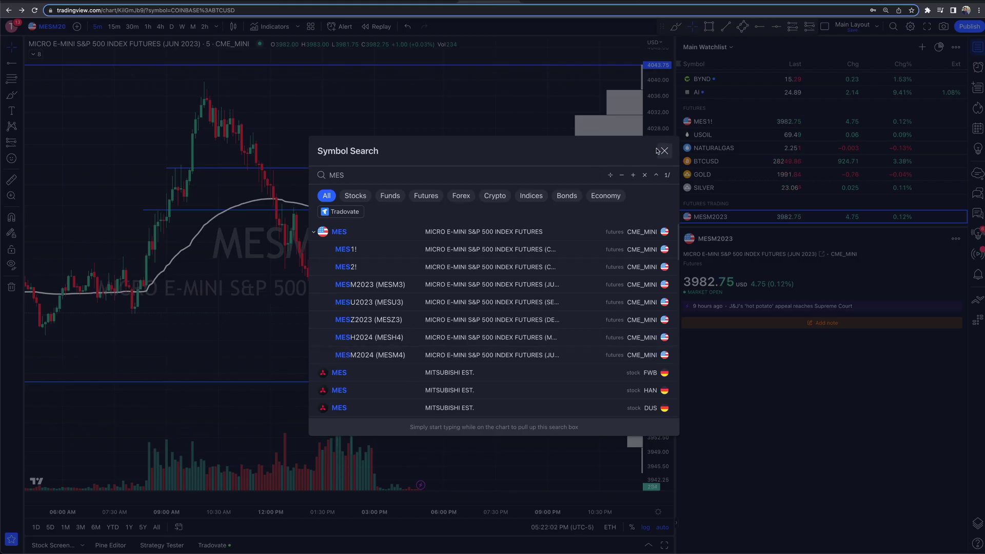
click(410, 286)
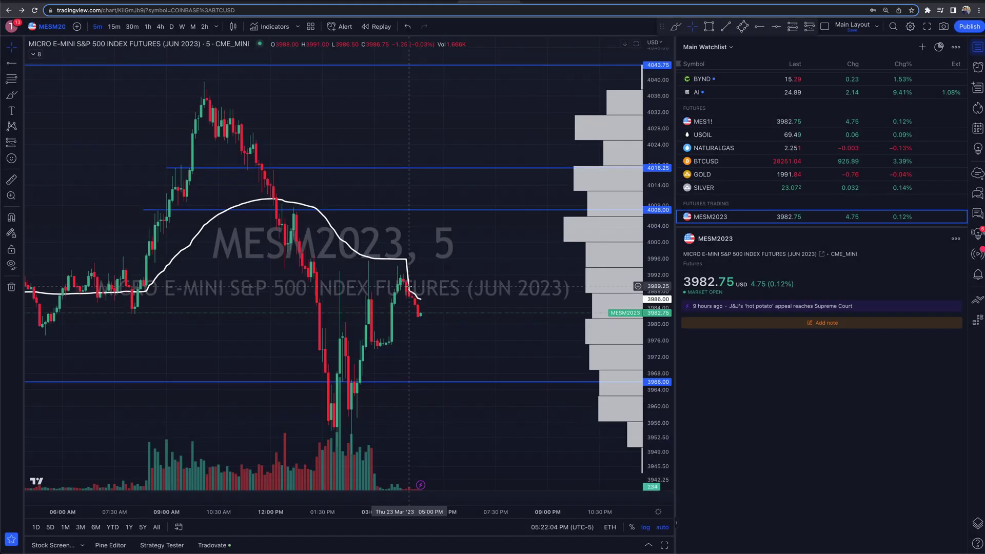
scroll(465, 324, up, 5)
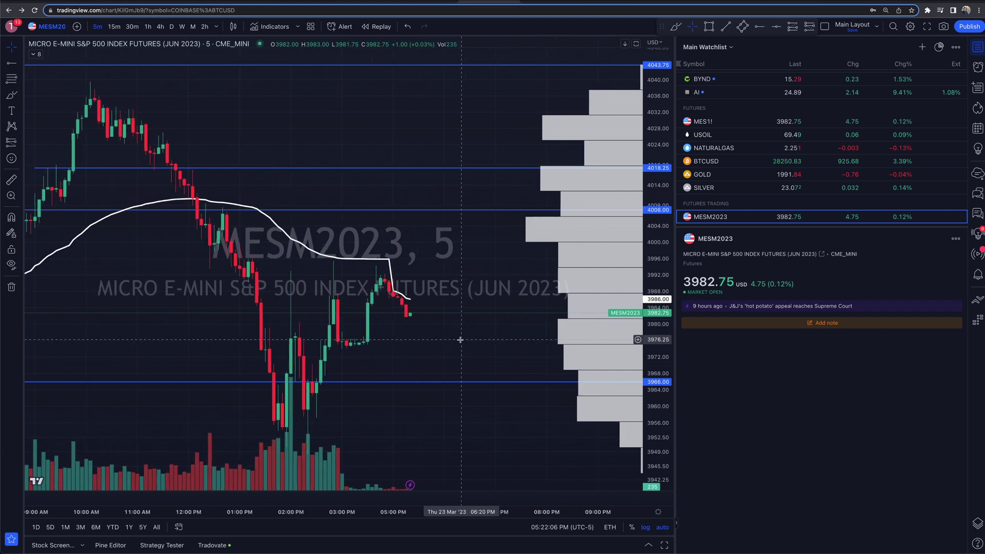
scroll(653, 297, up, 2)
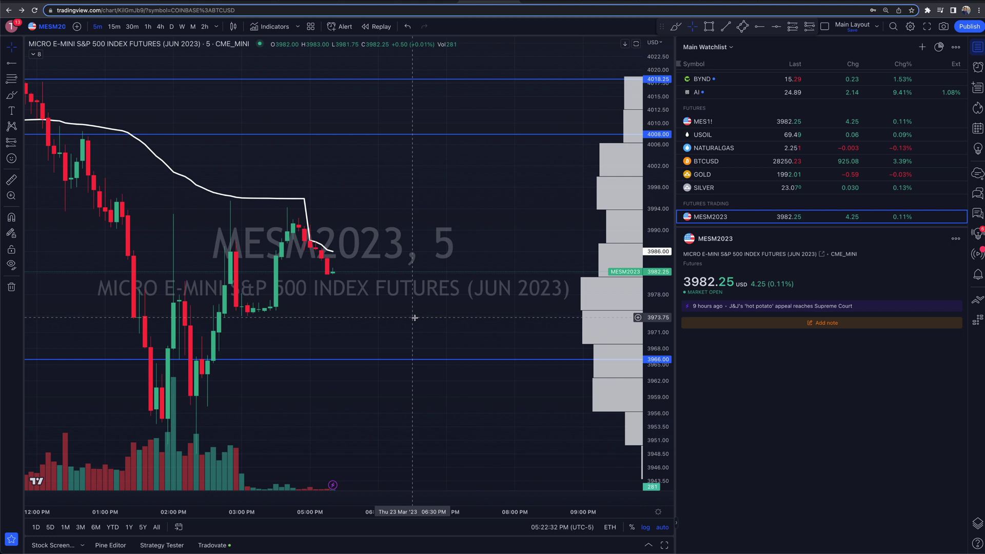
scroll(334, 275, left, 1)
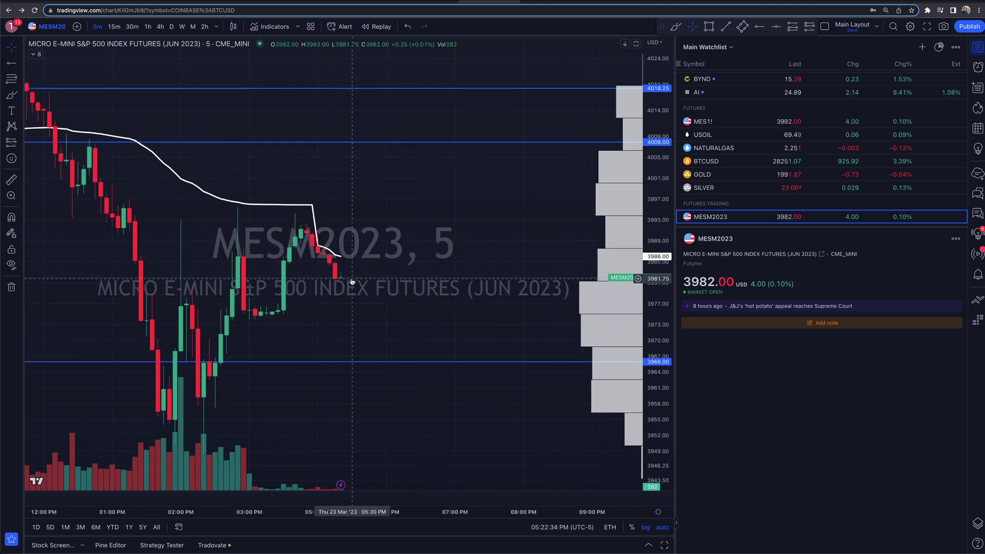
Draw a short Brush (Alt+B) stroke below the latest candles.
key(alt+b)
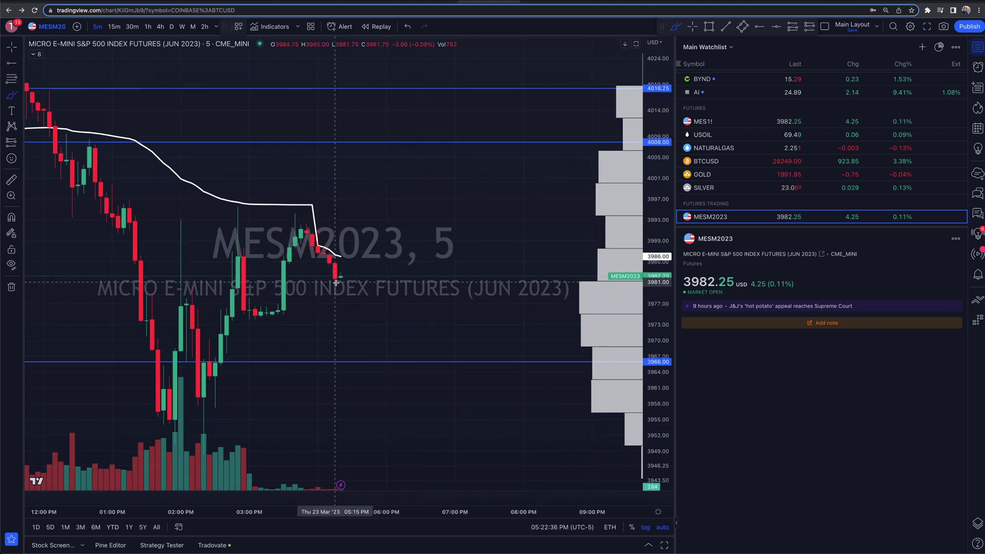
drag(324, 303, 354, 304)
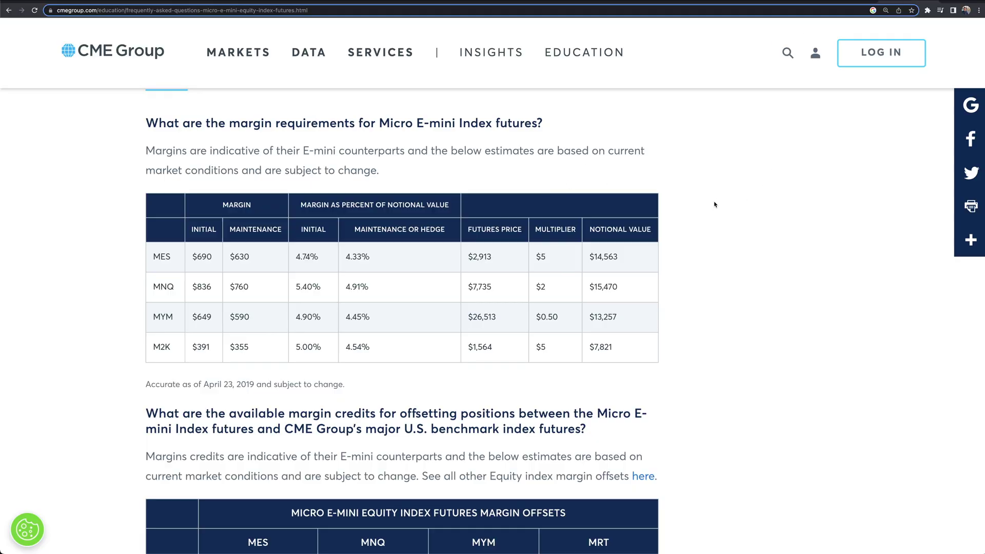
Scroll through the CME Micro E-mini margin and margin-offset tables, then return to TradingView.
scroll(764, 199, down, 1)
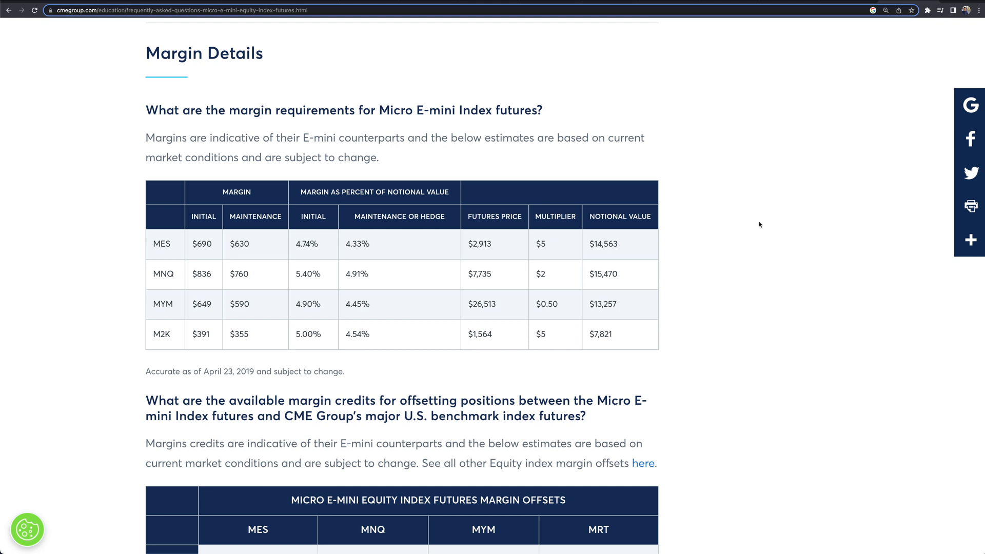
scroll(760, 225, down, 2)
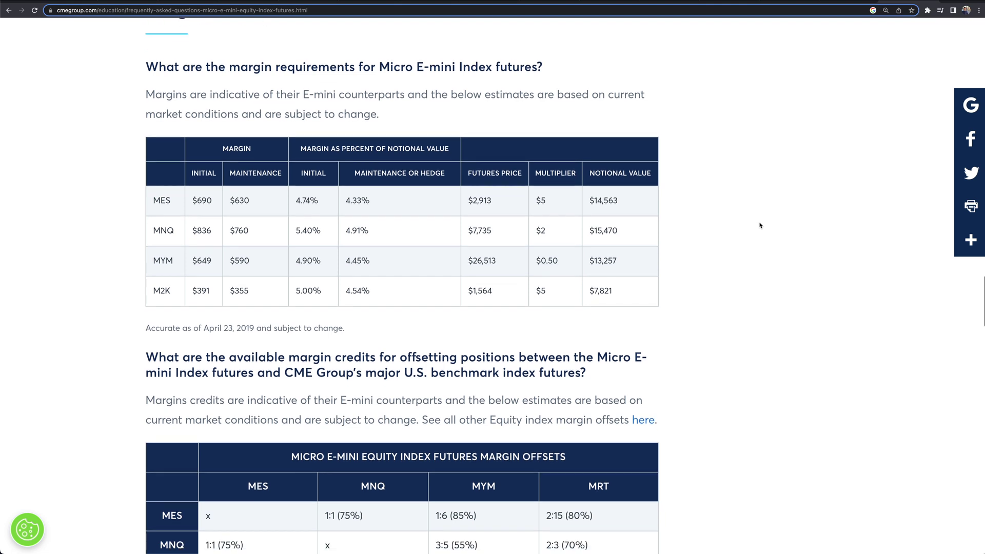
scroll(761, 225, down, 4)
scroll(760, 225, down, 2)
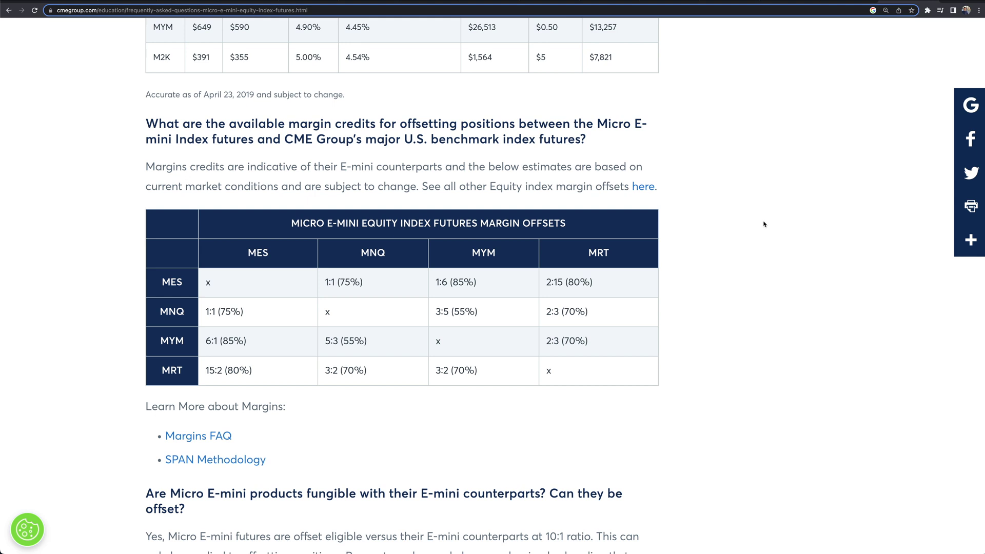
scroll(768, 234, up, 1)
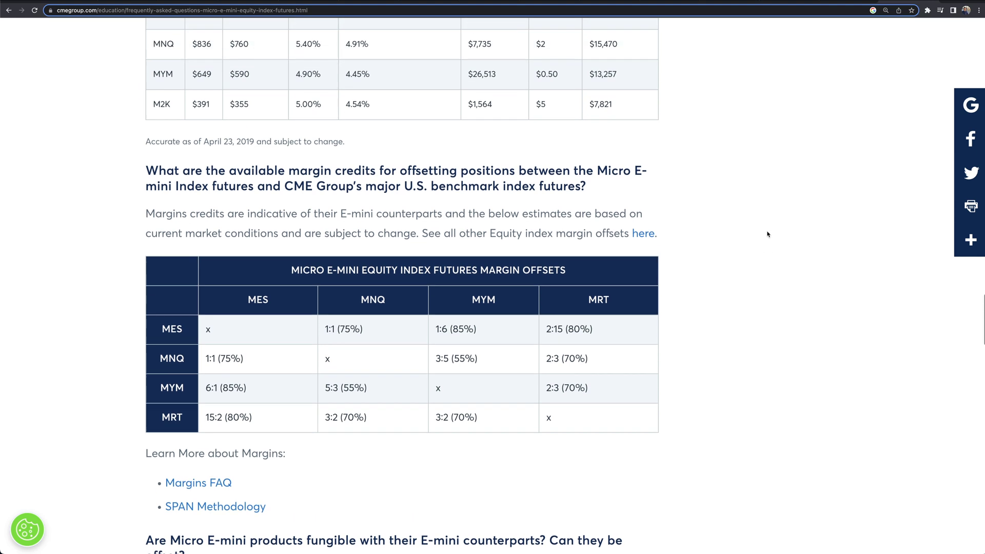
scroll(768, 234, up, 4)
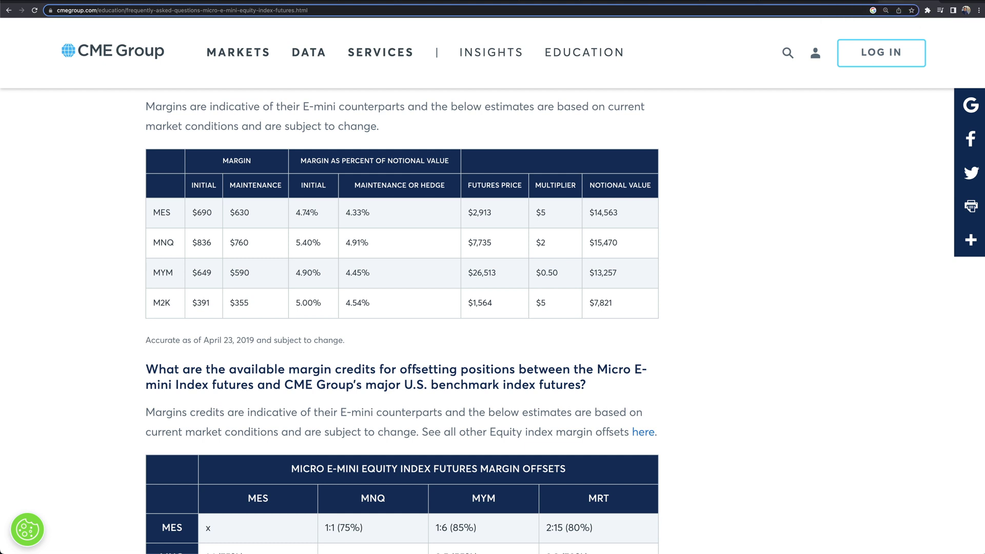
click(491, 3)
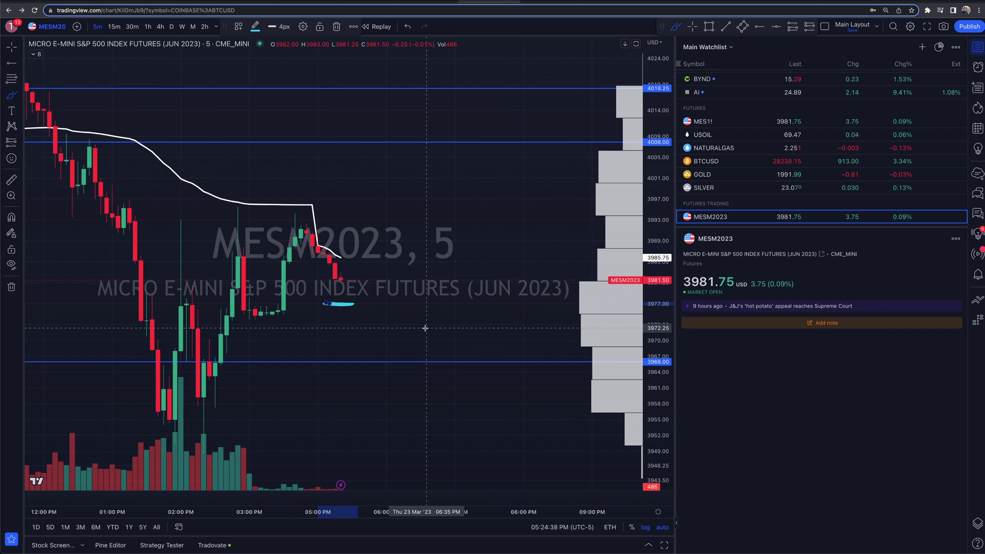
On the CME specifications tab, select '$0.50 per contract' in the Micro E-mini Nasdaq-100 column.
click(835, 1)
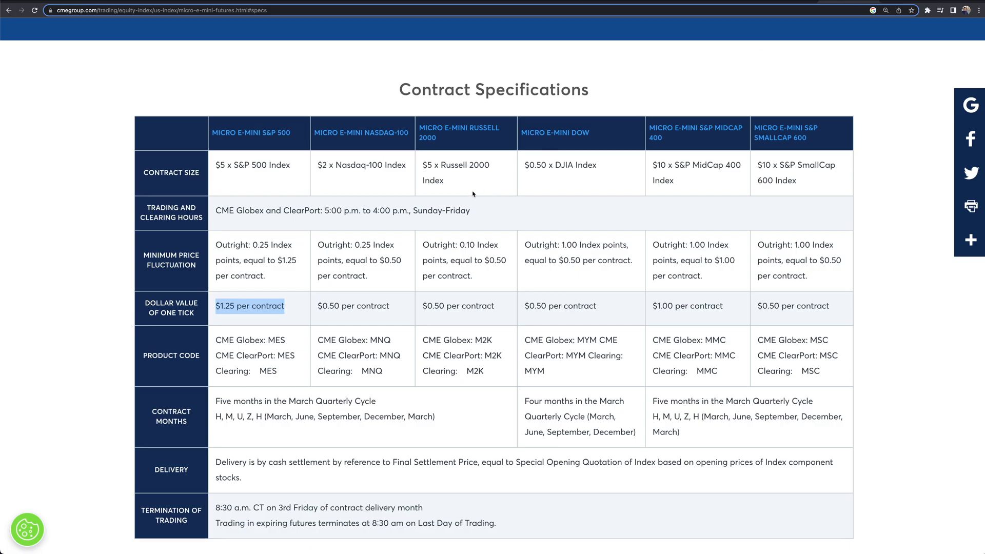
drag(318, 307, 387, 307)
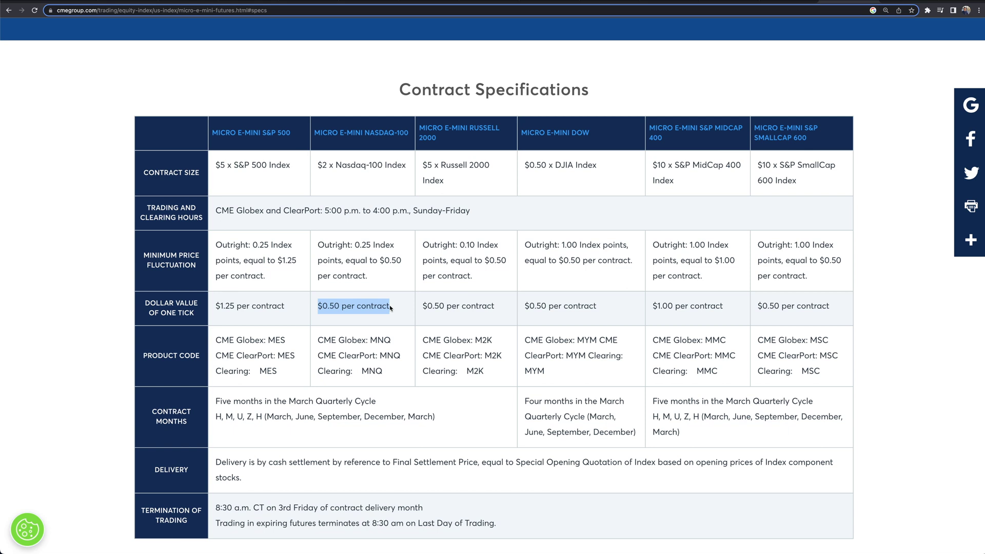
click(316, 305)
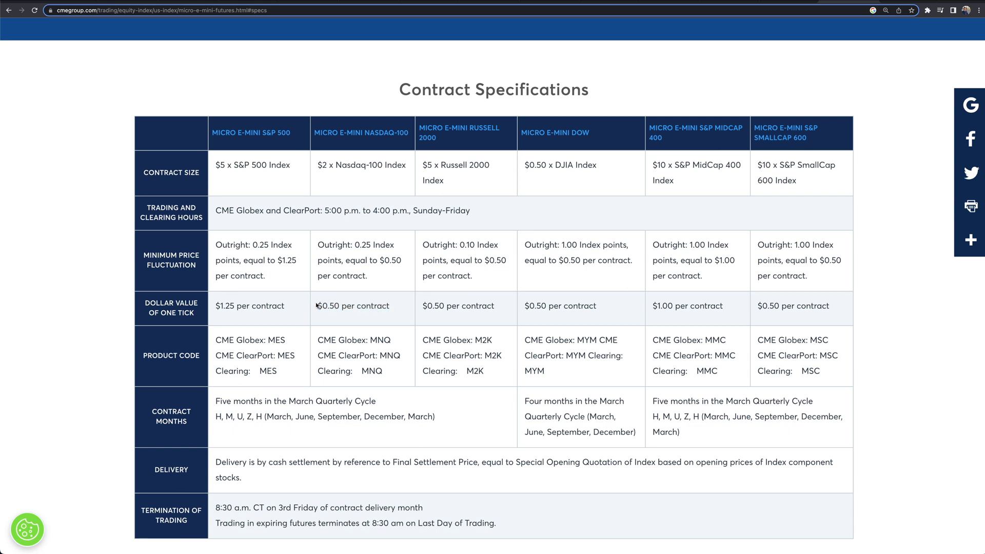
mouse_move(320, 305)
mouse_down()
mouse_move(391, 308)
mouse_move(318, 307)
mouse_up()
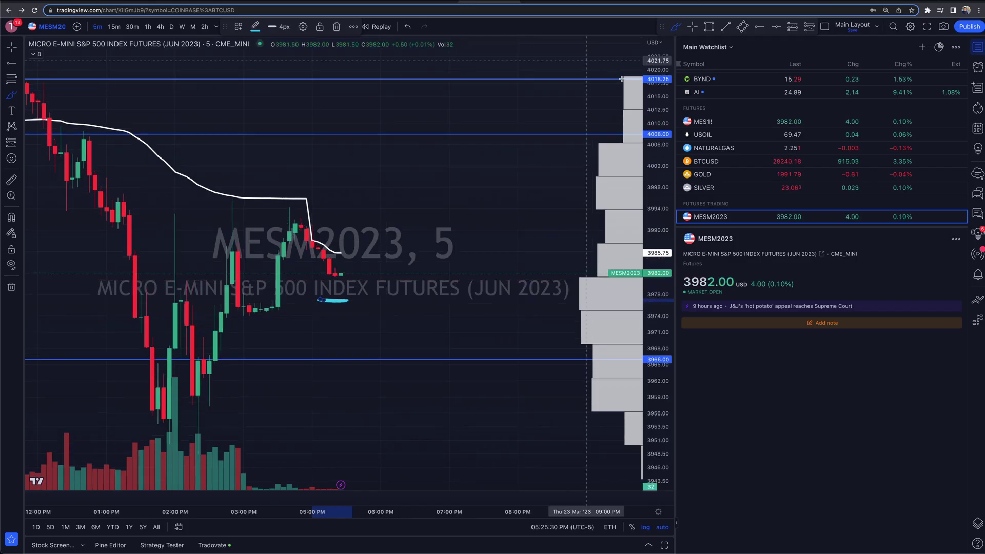
Switch to the Crosshair, delete the cyan brush stroke, and open the MESM3 Order Panel.
click(11, 51)
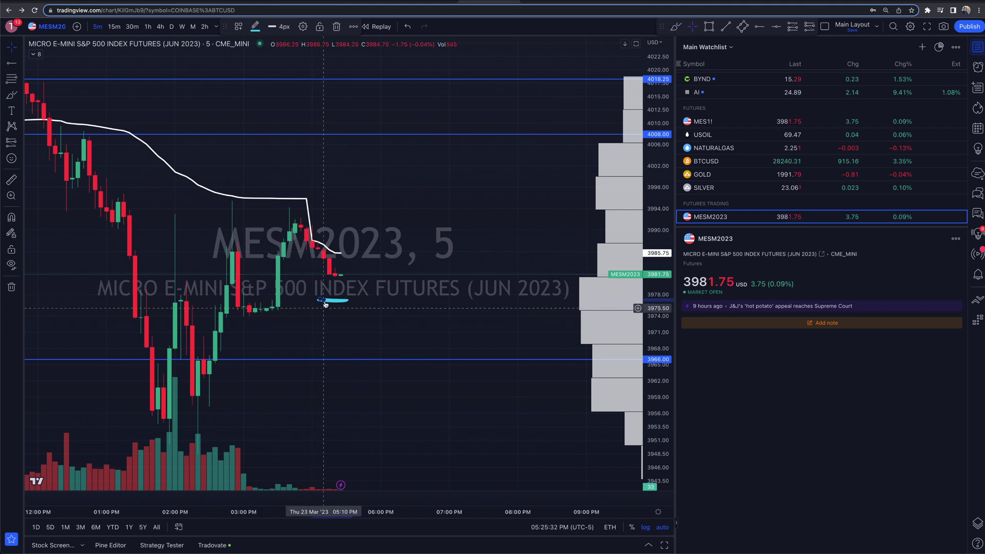
key(Delete)
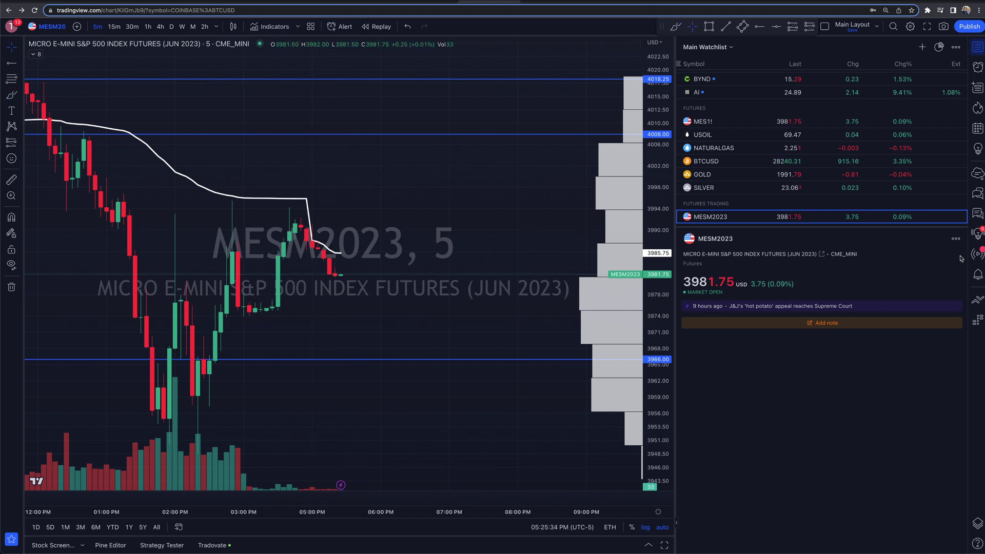
click(977, 299)
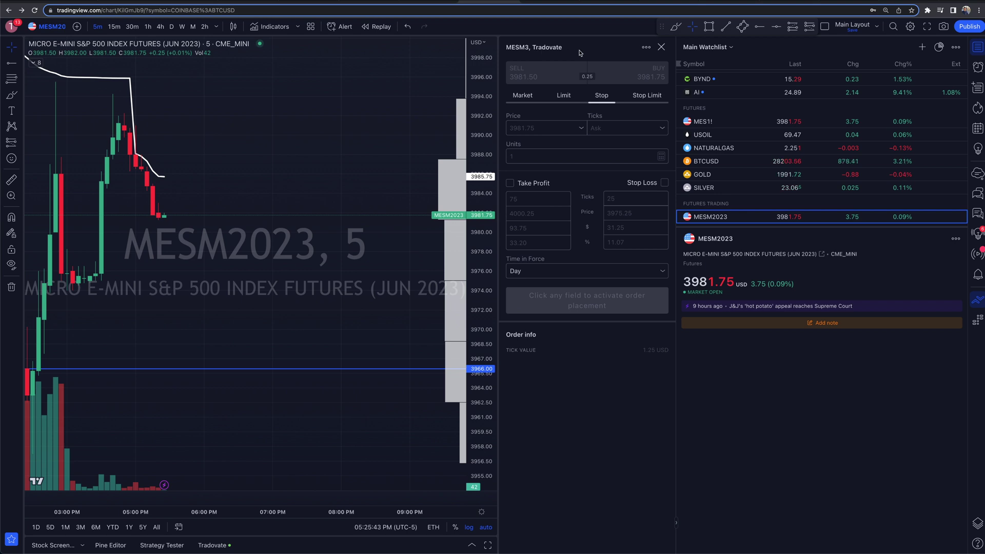
Make the order a Sell Market order with Take Profit and Stop Loss enabled.
click(545, 74)
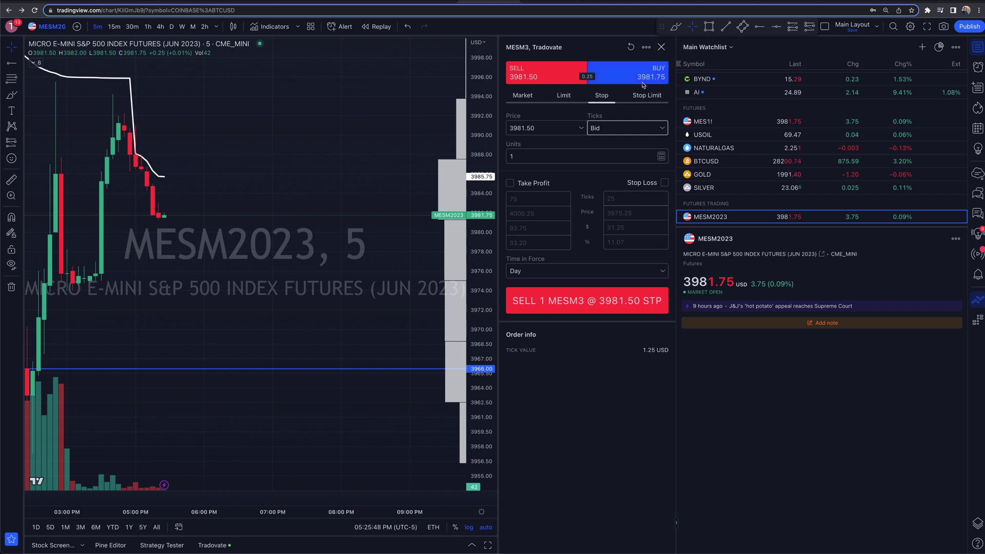
click(524, 97)
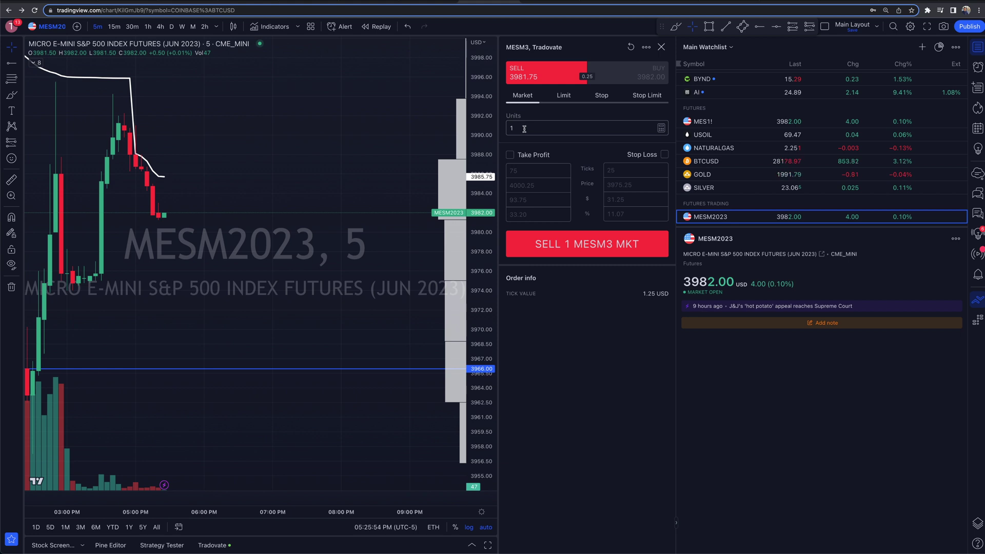
click(526, 154)
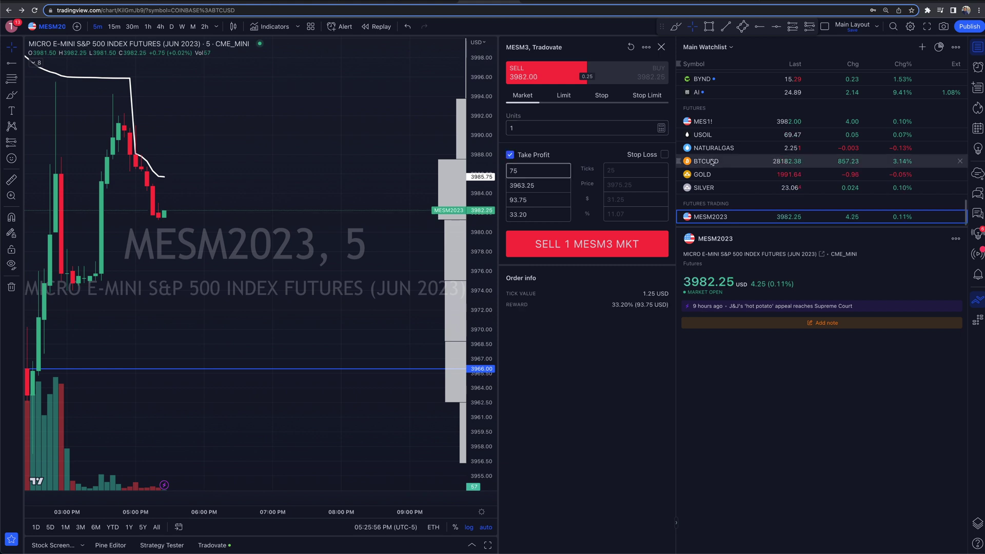
click(665, 154)
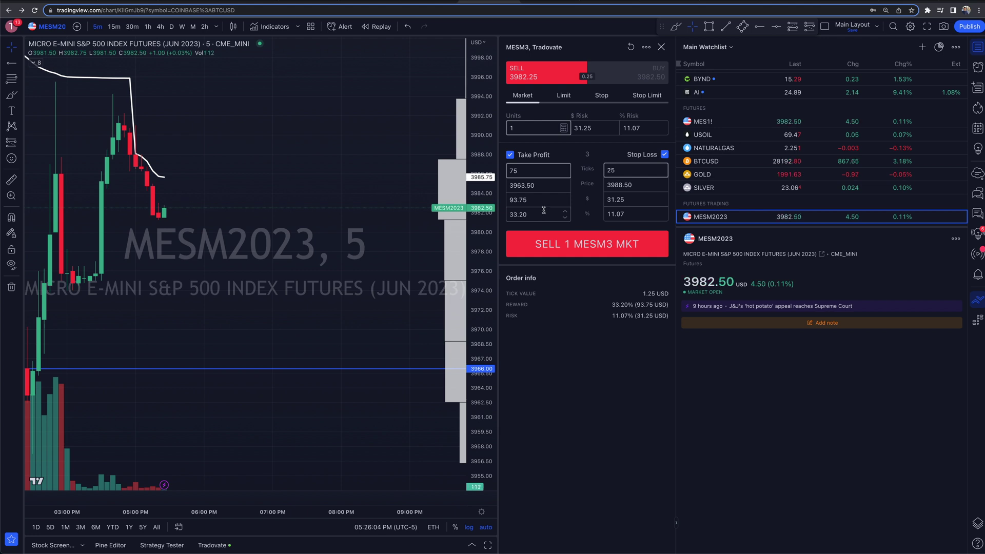
Set take profit to 10 ticks and stop loss to 5 ticks, then send SELL 1 MESM3 MKT.
click(540, 171)
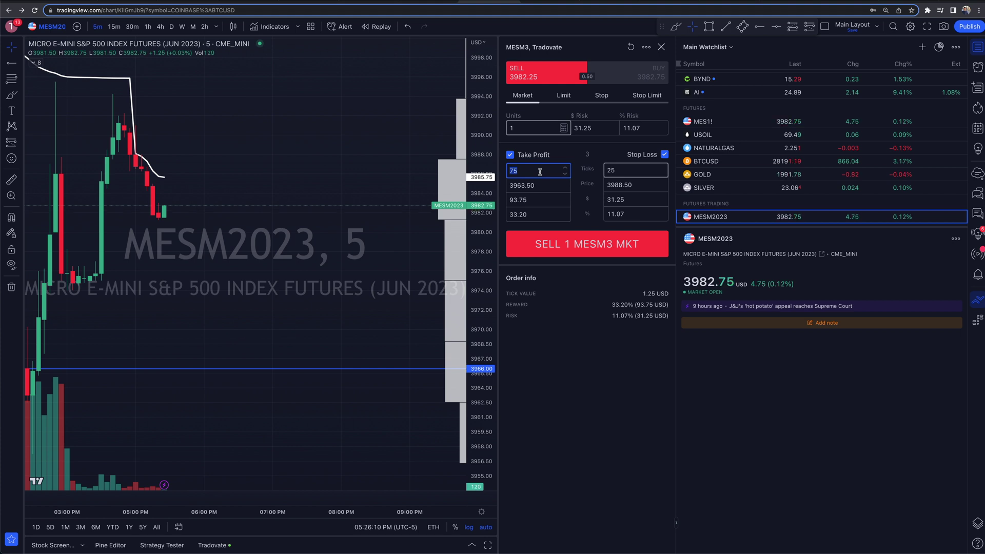
double_click(645, 170)
text(10)
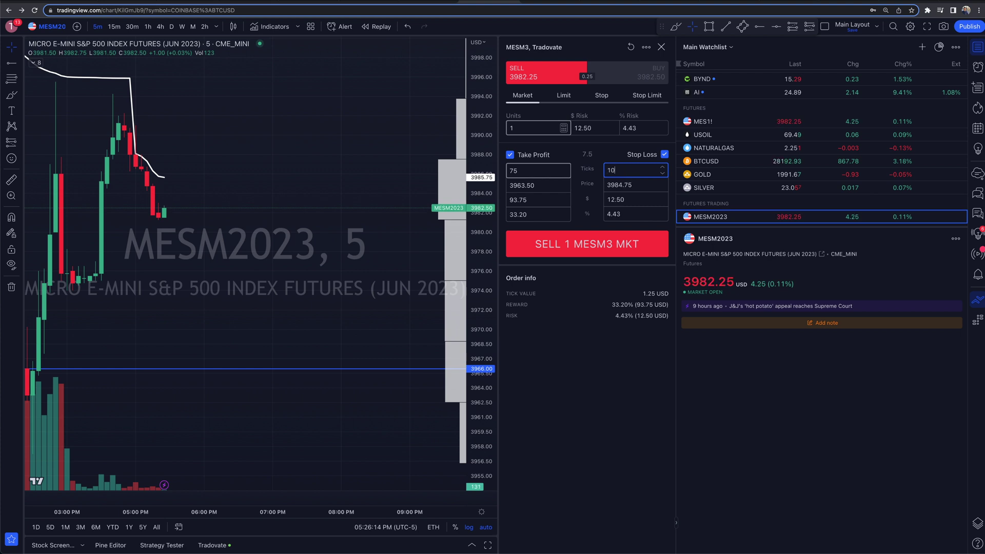
double_click(538, 170)
text(20)
click(589, 157)
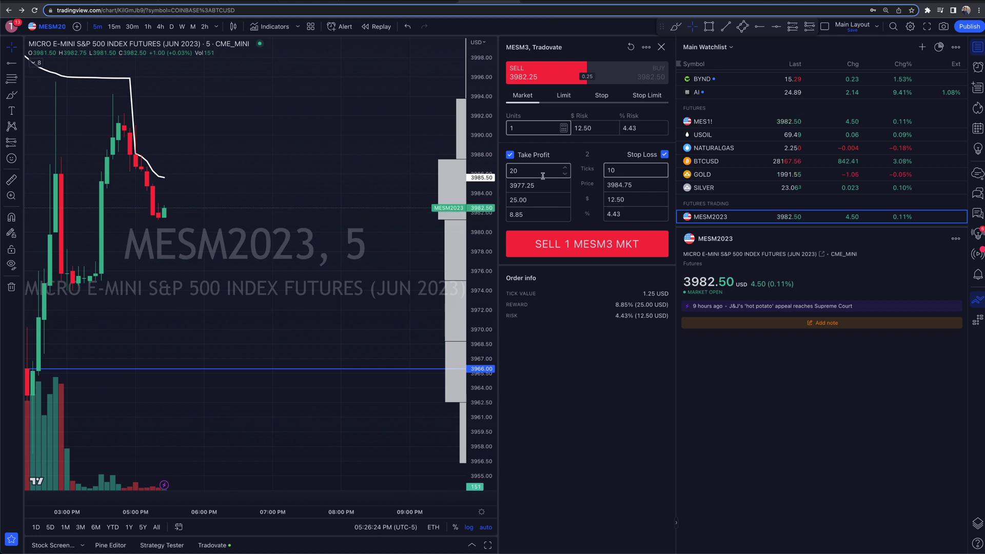
click(625, 170)
text(5)
click(548, 170)
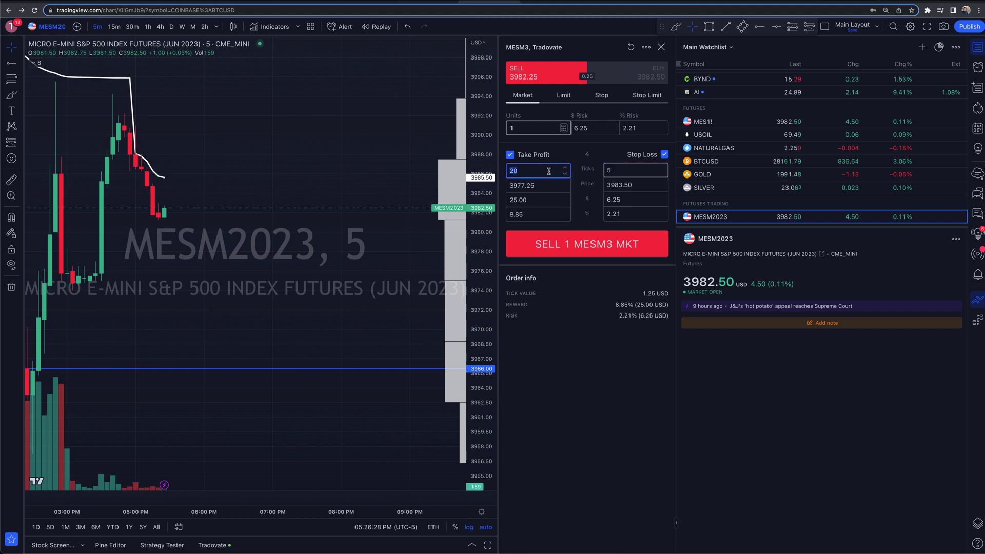
text(10)
click(588, 154)
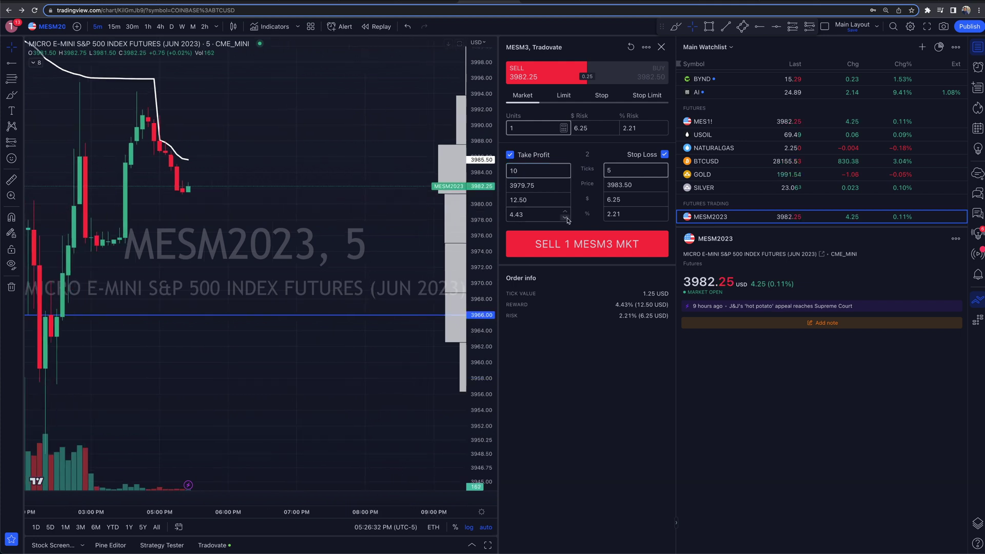
click(579, 250)
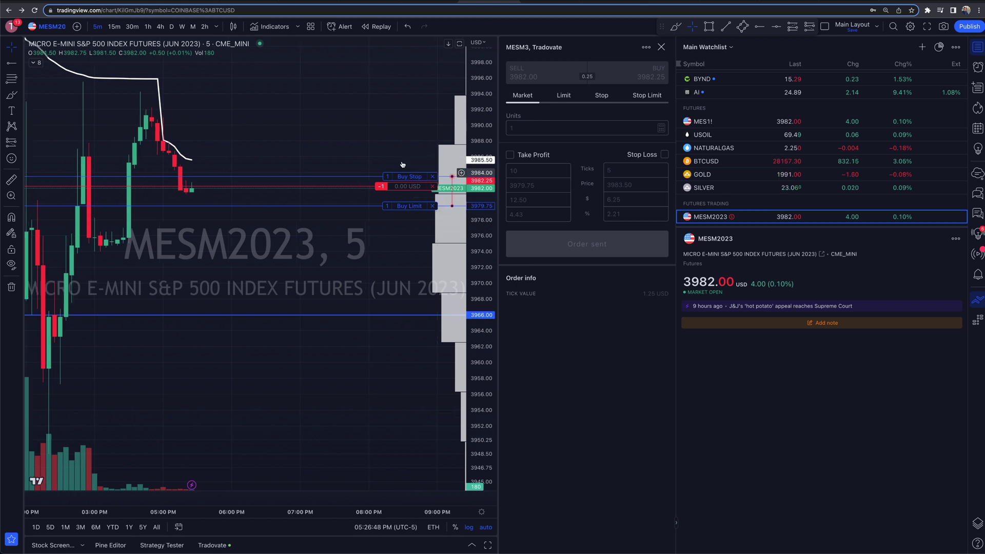
Close the Tradovate order panel to widen the MESM2023 chart.
drag(407, 176, 403, 181)
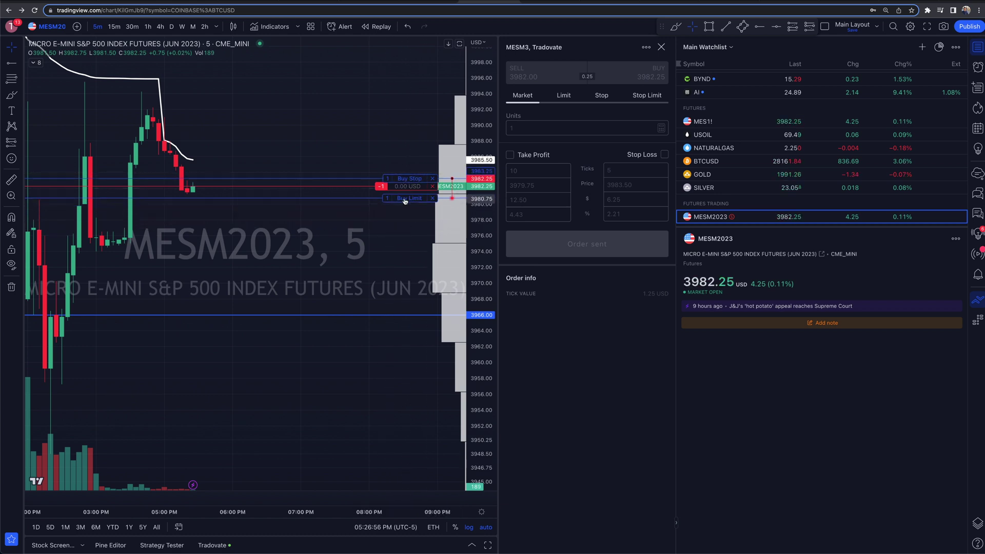
scroll(397, 242, down, 3)
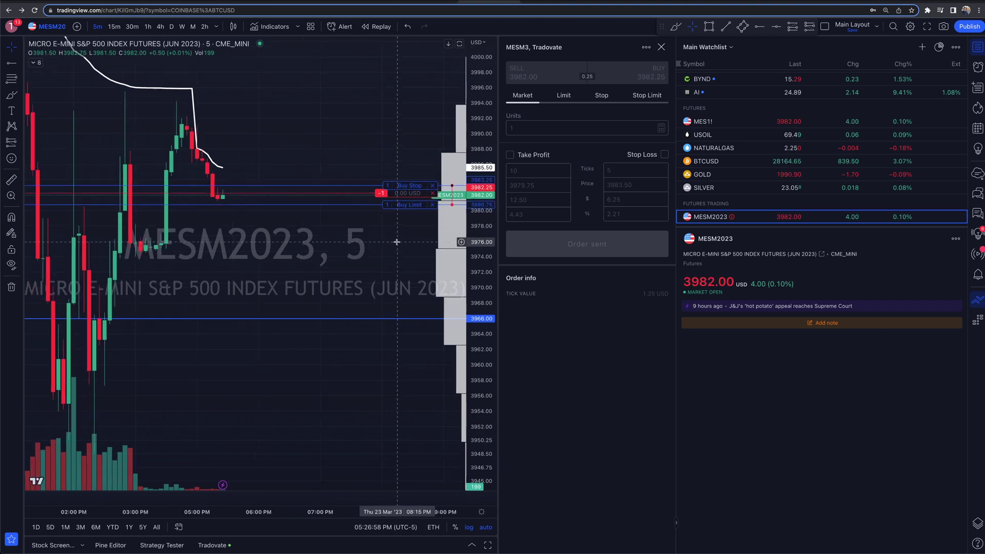
scroll(405, 224, down, 2)
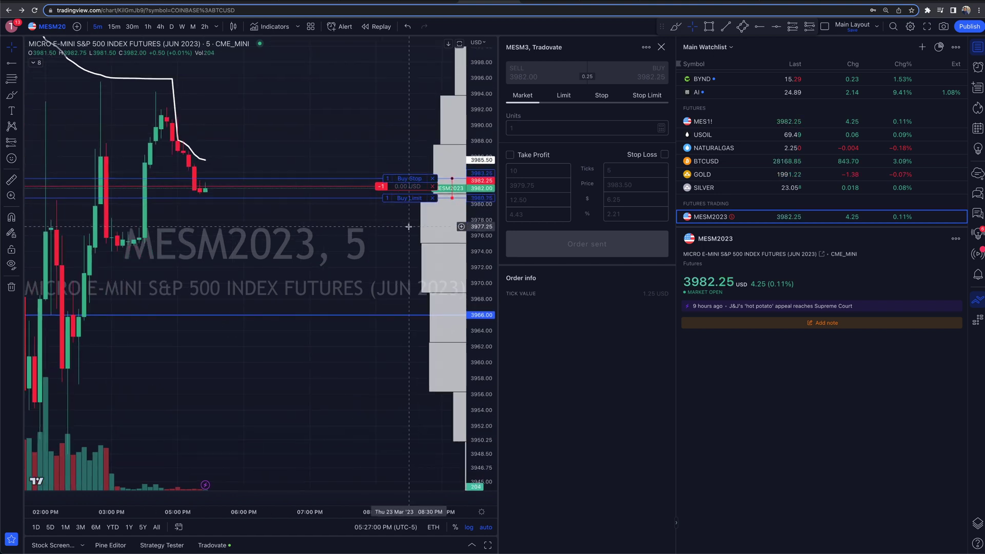
scroll(426, 235, left, 5)
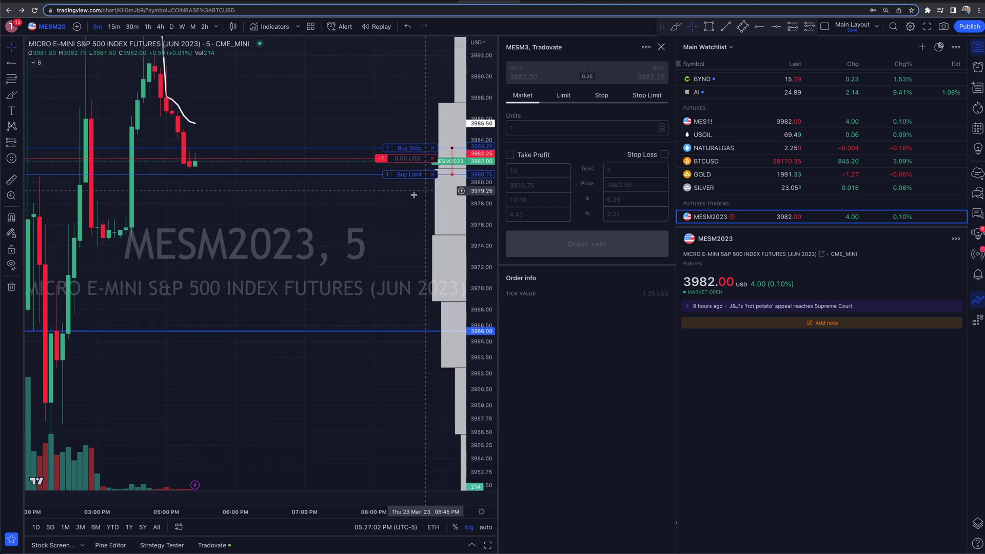
click(662, 47)
Stretch the price scale for taller candles and raise the Buy Limit just above 3980.75.
scroll(610, 462, right, 5)
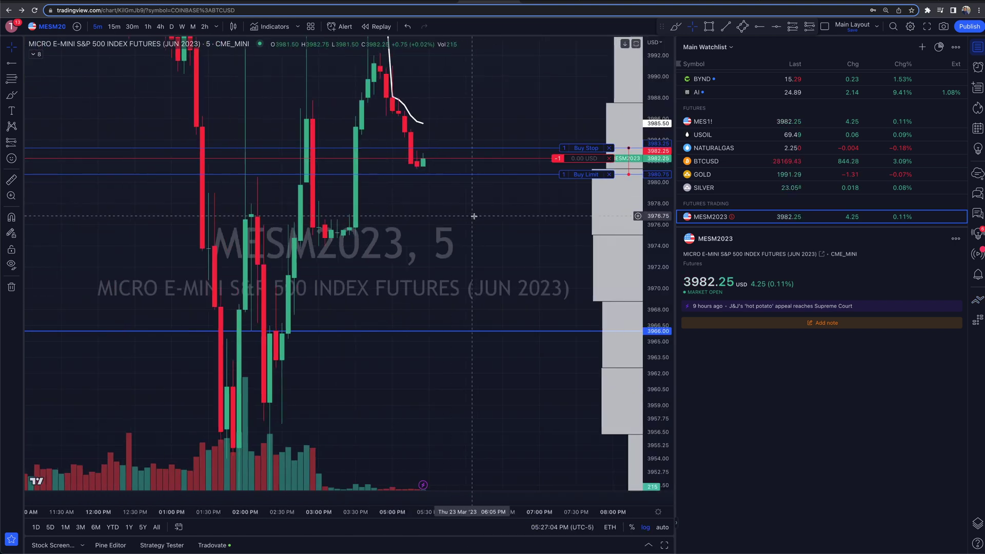
scroll(610, 462, up, 1)
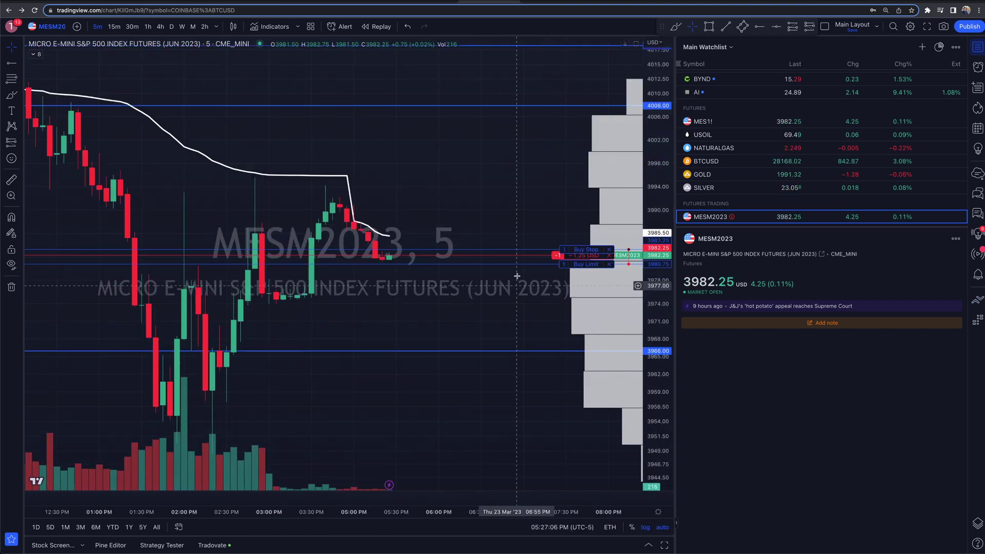
drag(652, 352, 651, 308)
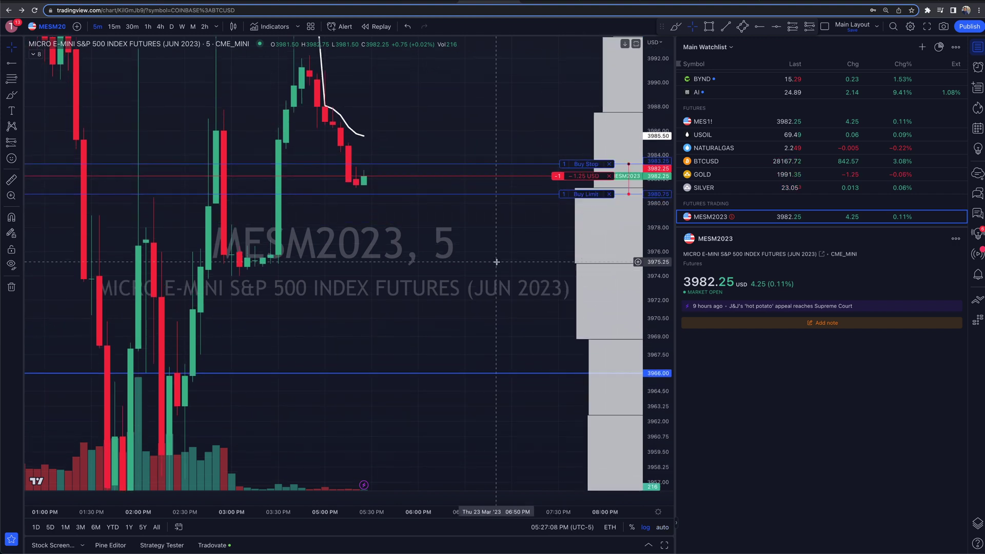
scroll(568, 242, up, 1)
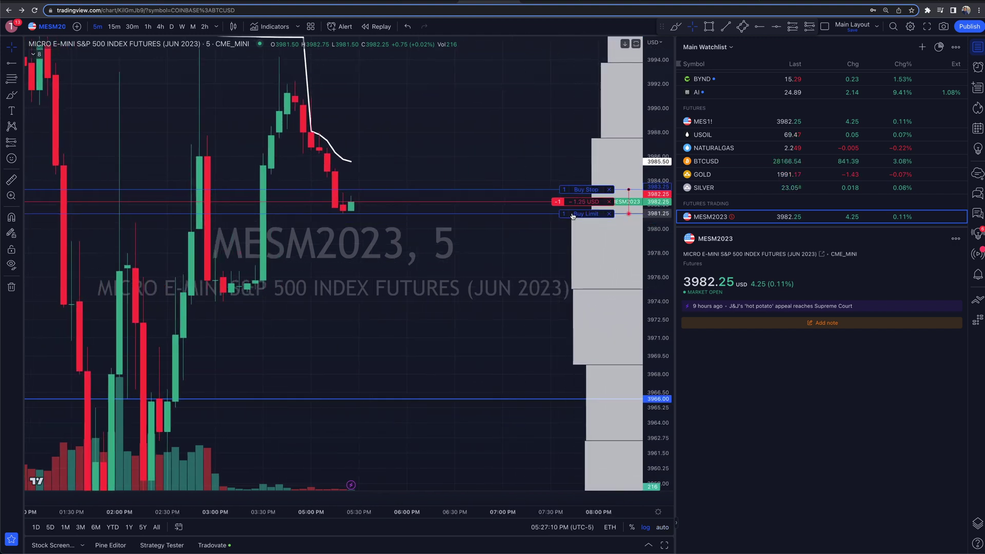
drag(572, 223, 572, 215)
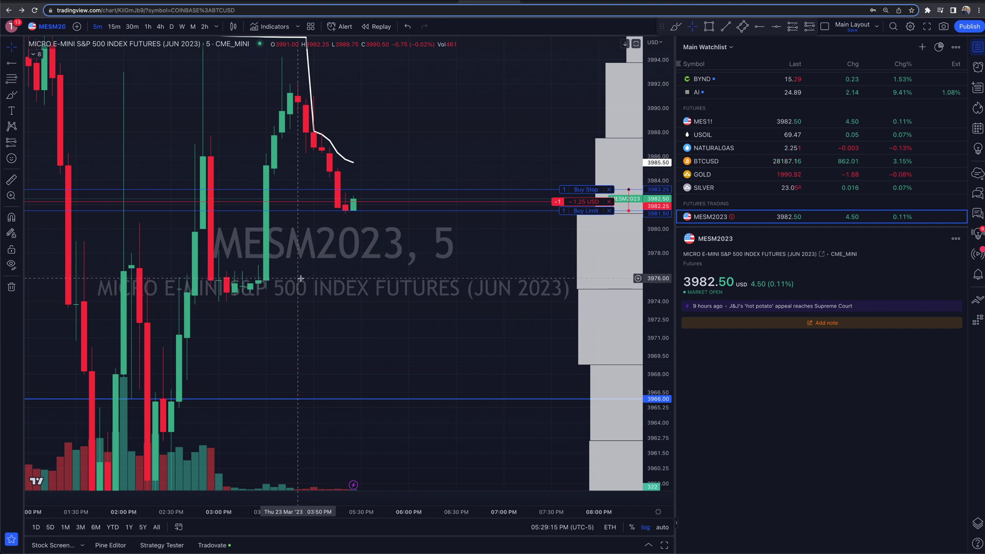
Go to Explore our plans via the account menu and scroll to the Markets real-time price table.
click(11, 26)
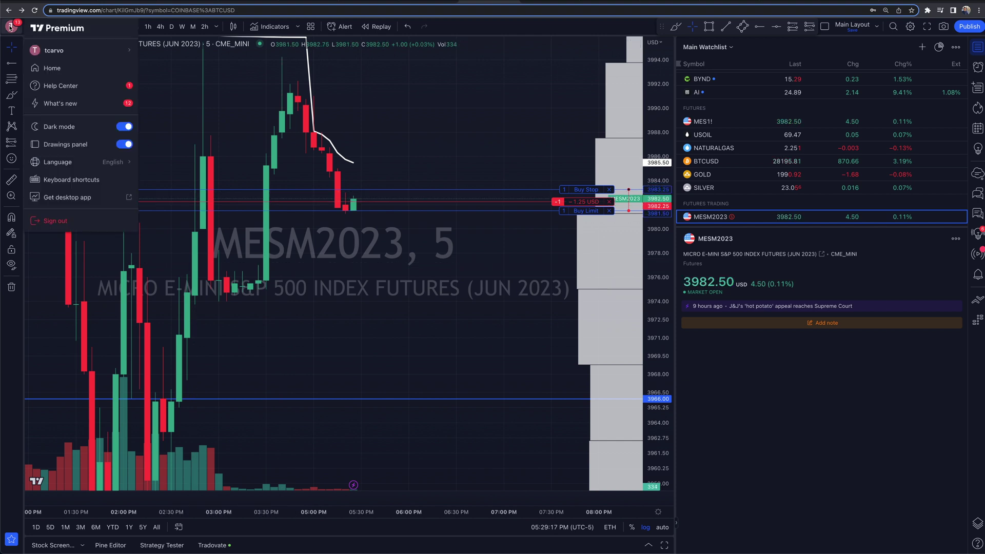
mouse_move(83, 50)
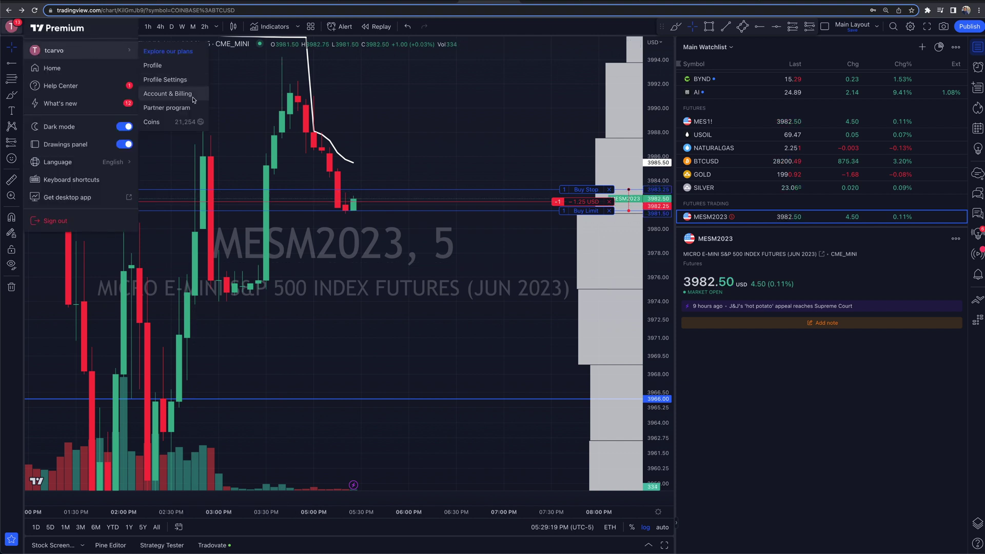
click(177, 51)
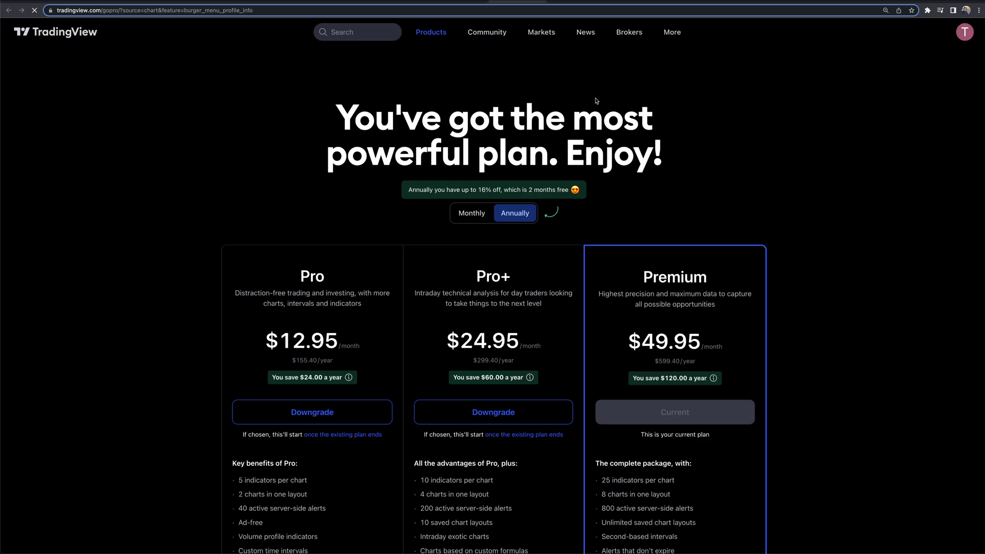
scroll(589, 223, down, 2)
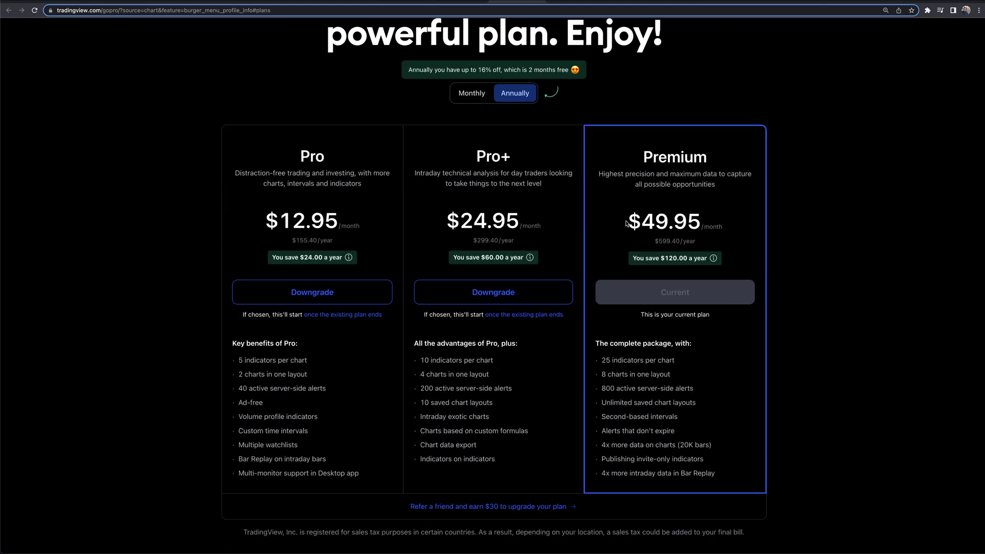
scroll(649, 232, down, 3)
scroll(649, 232, down, 20)
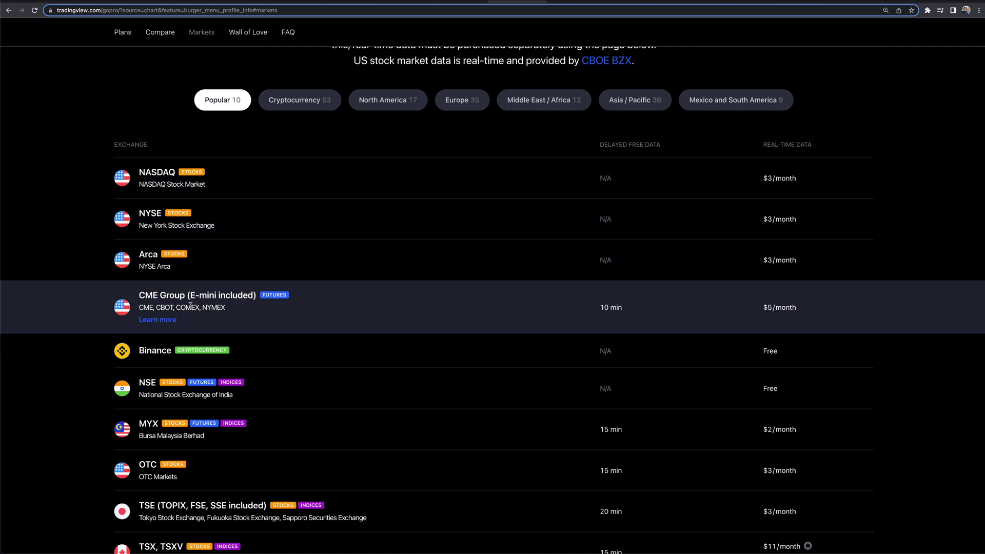
Check the CME Group (E-mini included) futures info page, then return to the price list.
drag(147, 295, 255, 292)
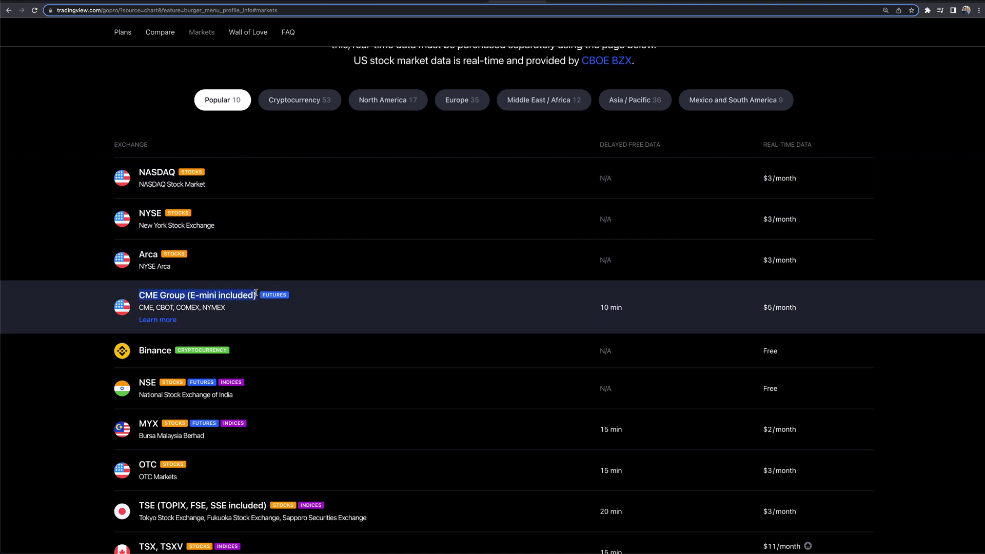
click(161, 320)
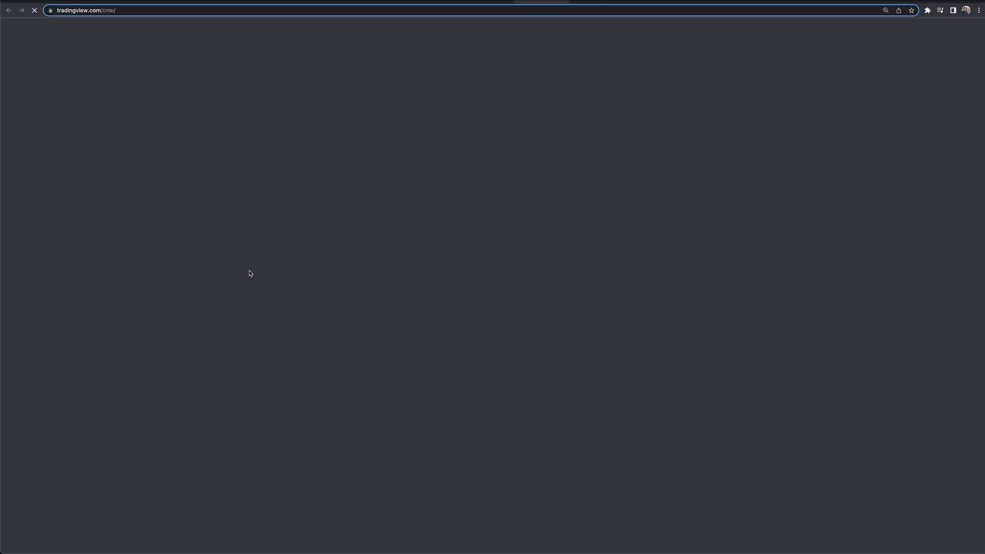
scroll(370, 195, down, 6)
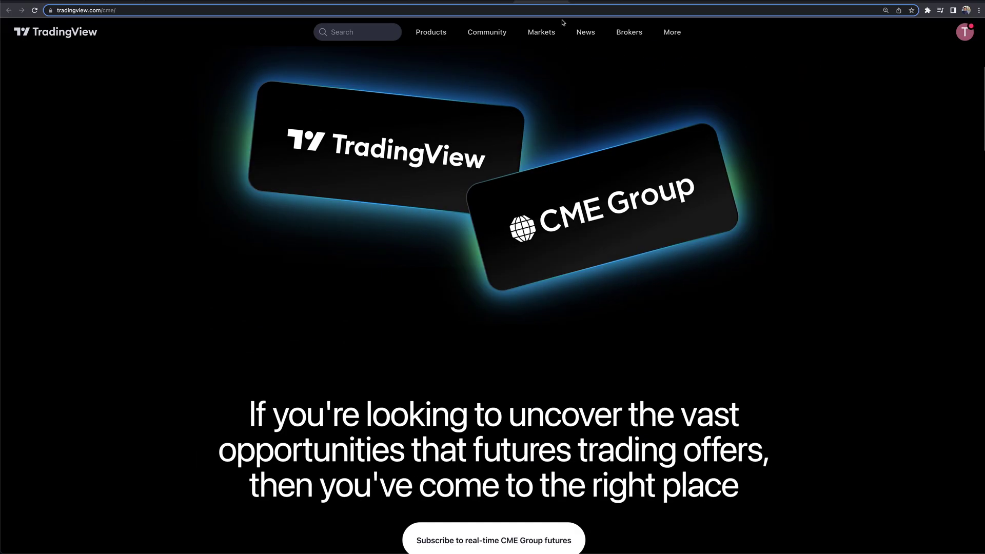
key(super+bracketleft)
Bring up the Subscribe to Real-Time Markets purchase dialog.
click(295, 310)
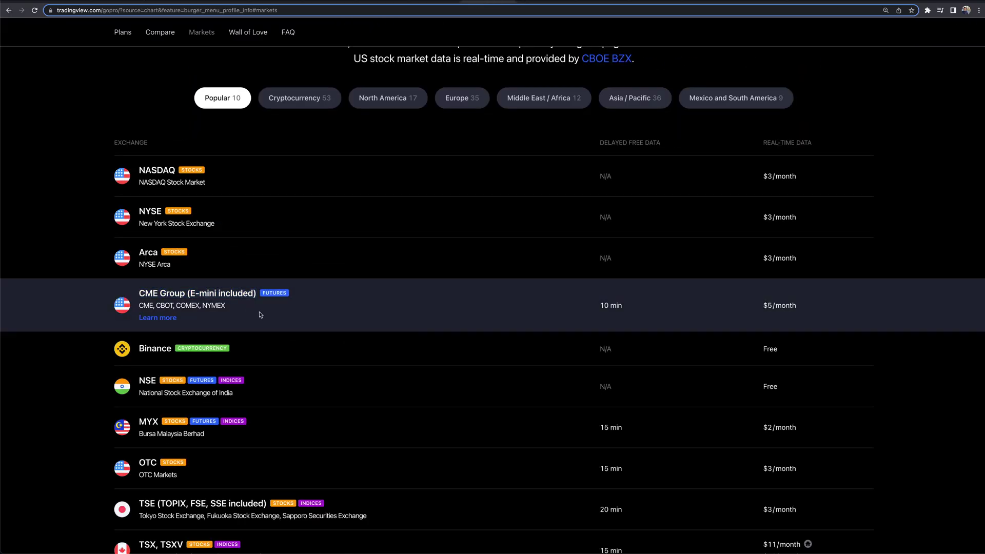
scroll(321, 266, down, 2)
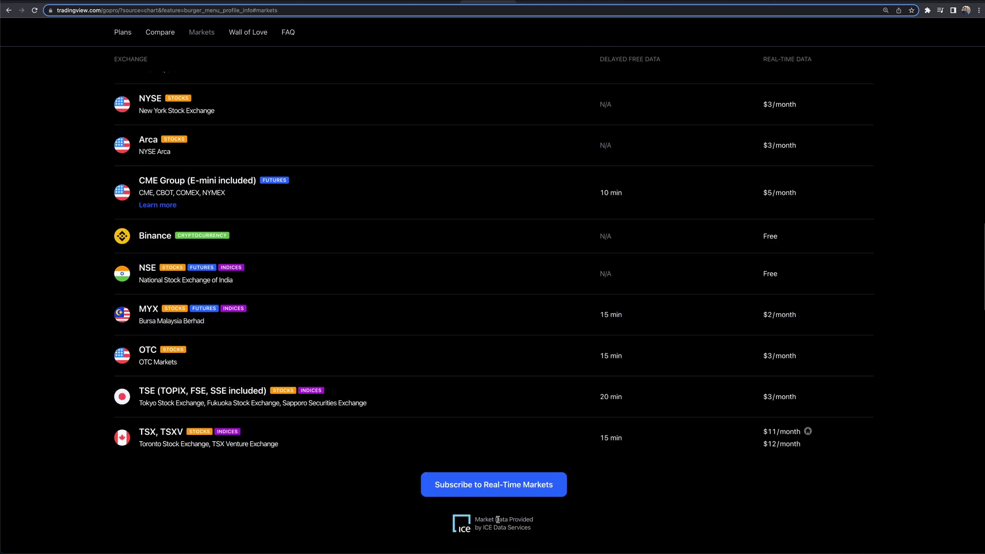
click(489, 490)
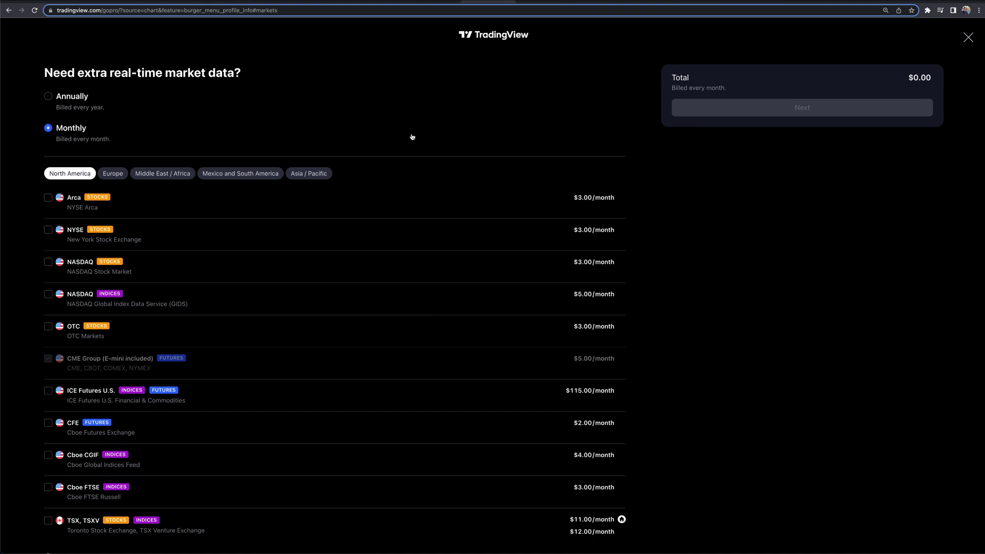
Add then remove OTC market data, leaving the order total at $0.00.
scroll(267, 205, down, 2)
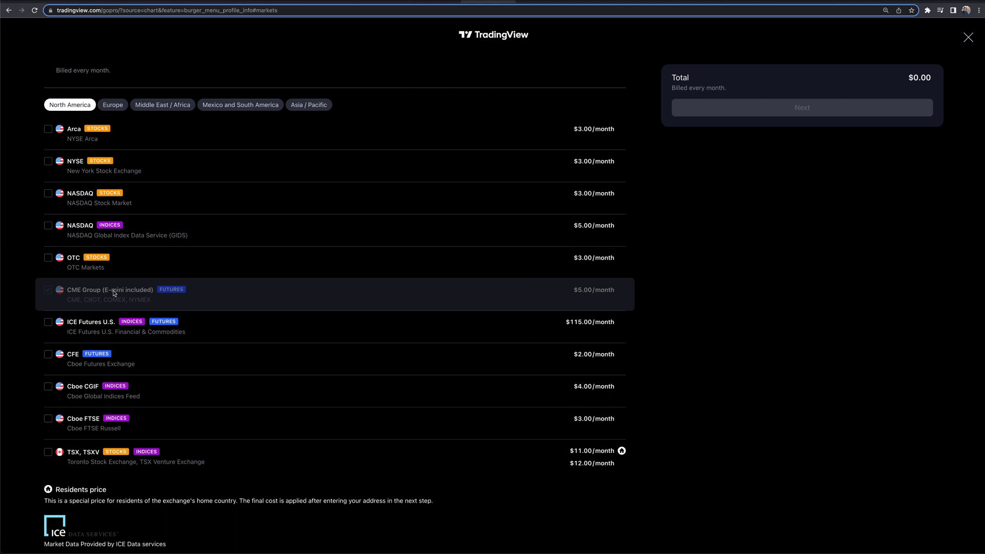
click(98, 269)
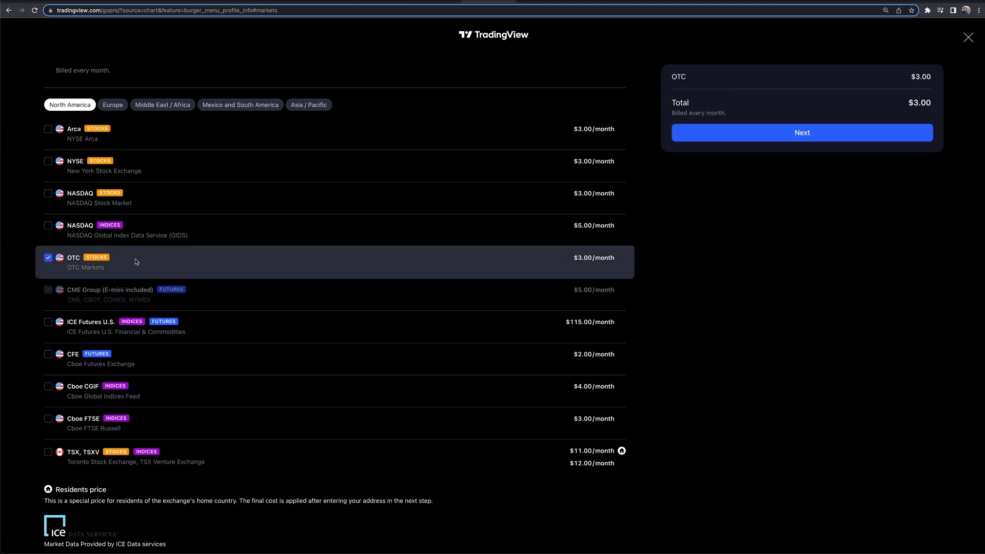
click(136, 261)
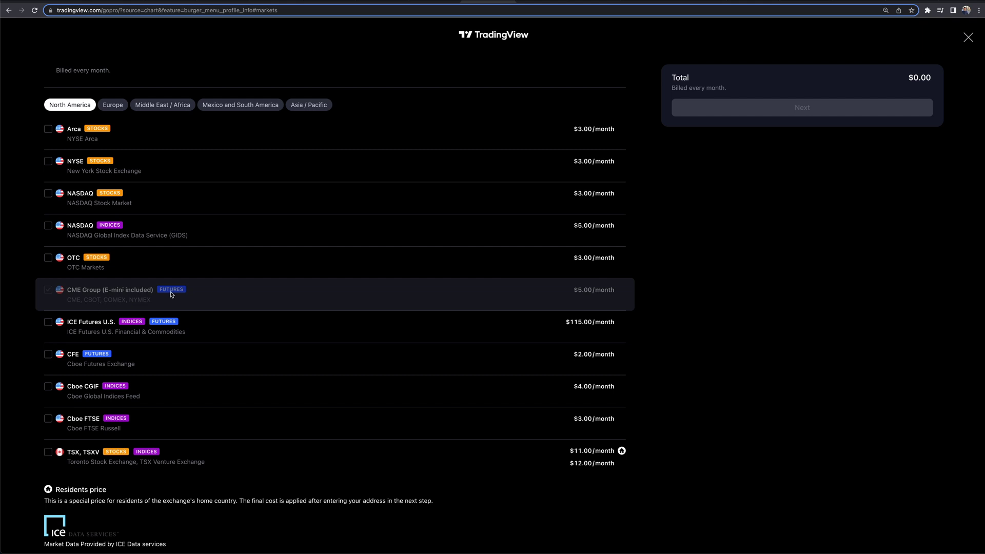
scroll(173, 295, up, 1)
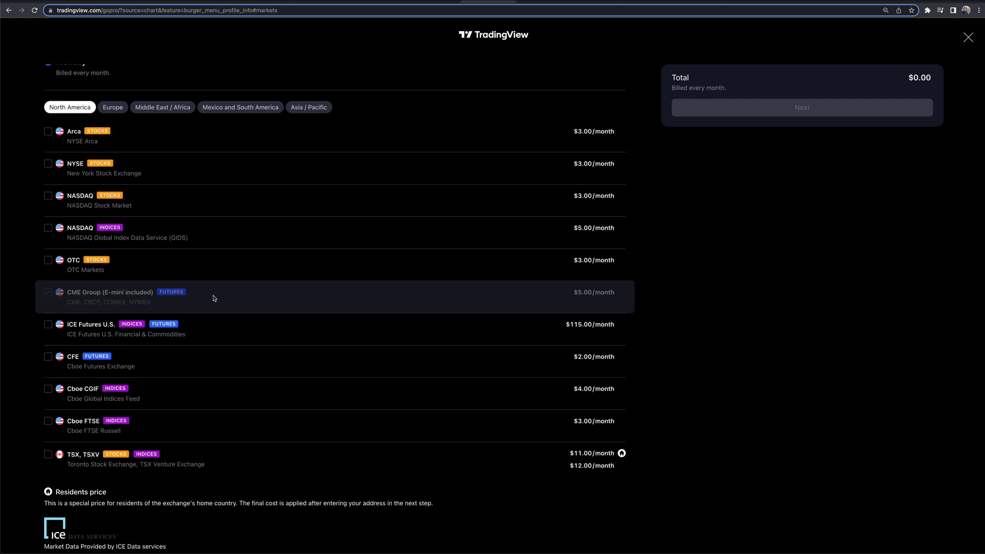
scroll(209, 296, down, 1)
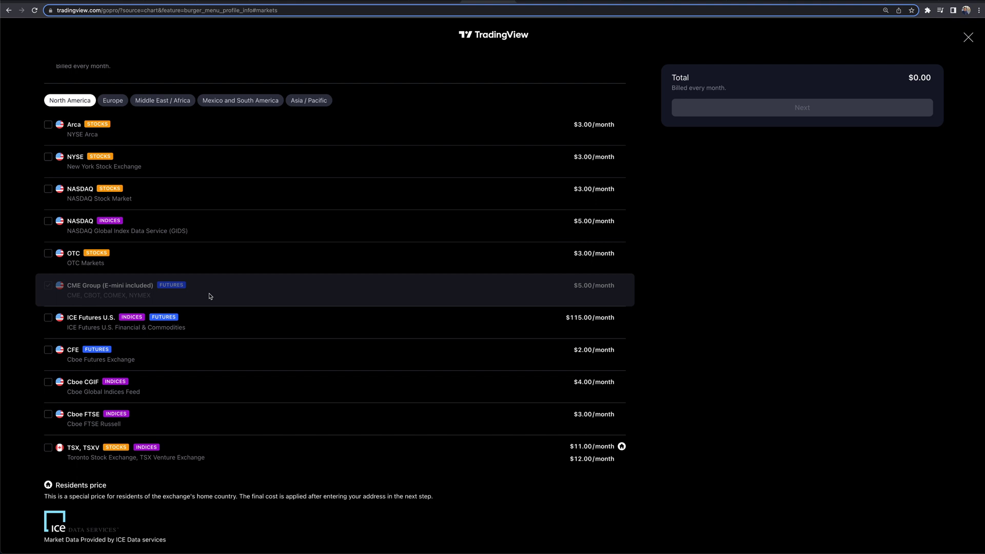